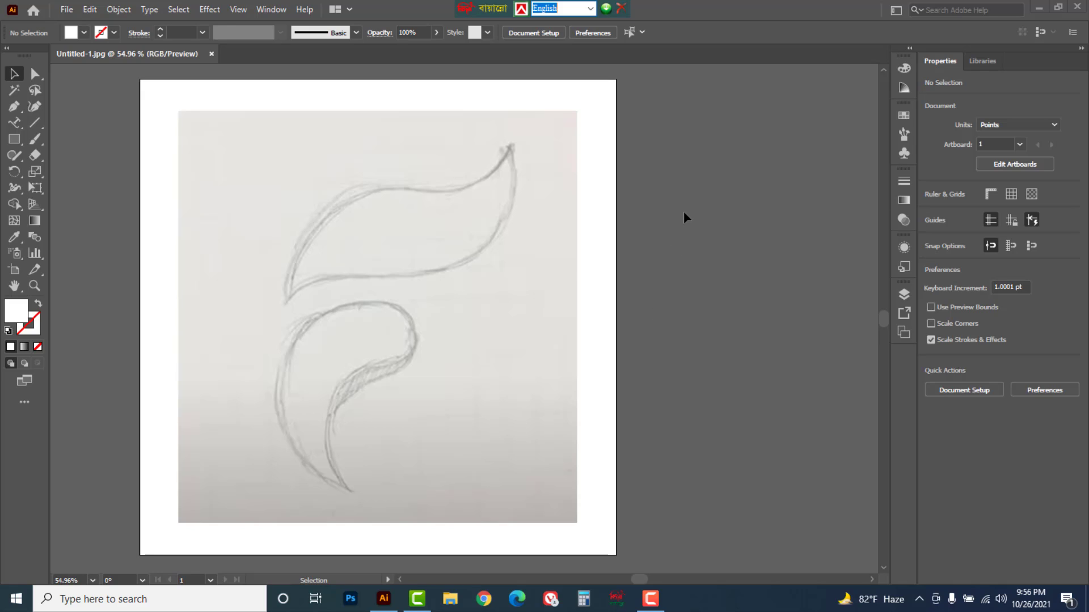
Step: Lock the sketch image on the artboard and leave nothing selected
left_click_drag(684, 217, 400, 342)
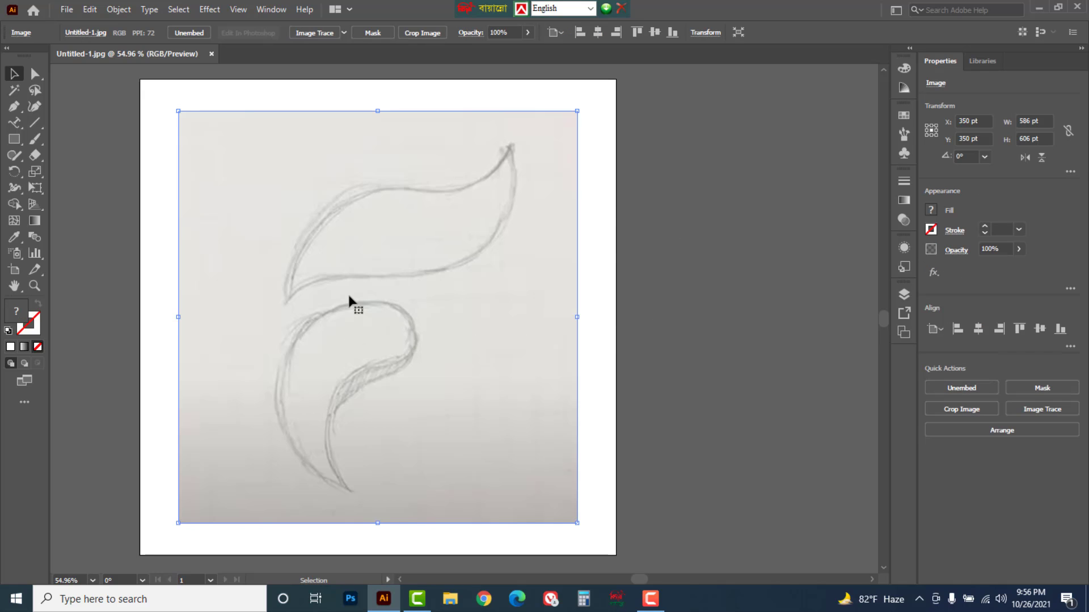
left_click(120, 14)
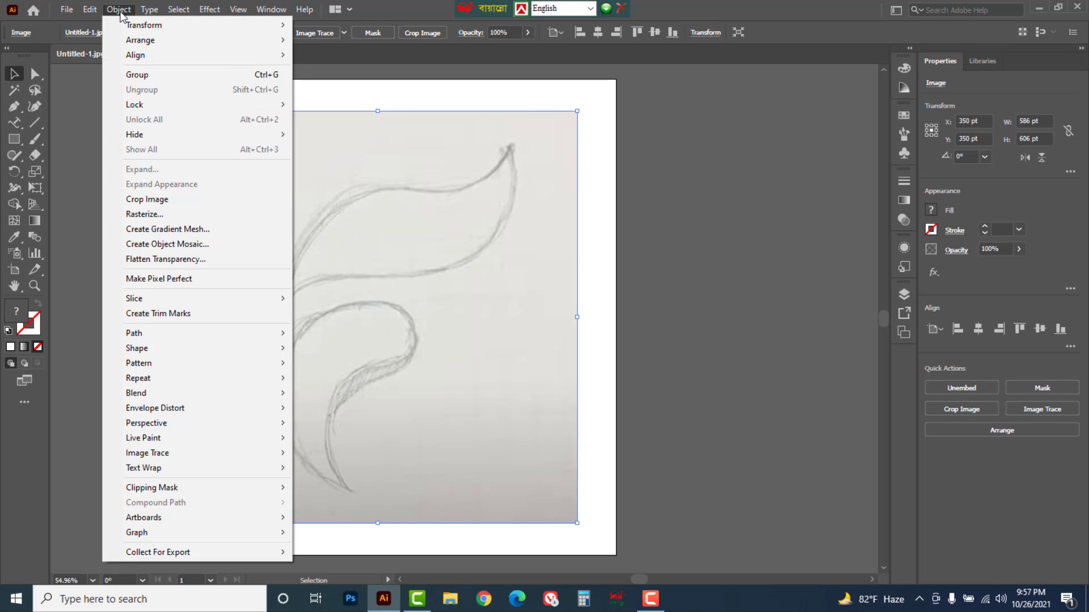
mouse_move(145, 106)
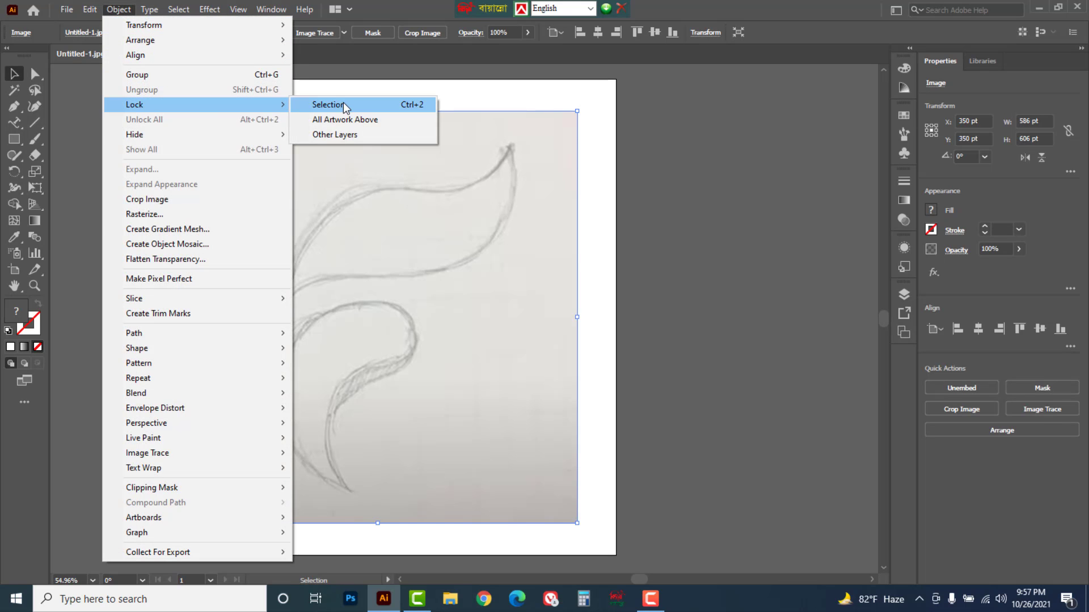
left_click(402, 105)
left_click_drag(644, 187, 607, 341)
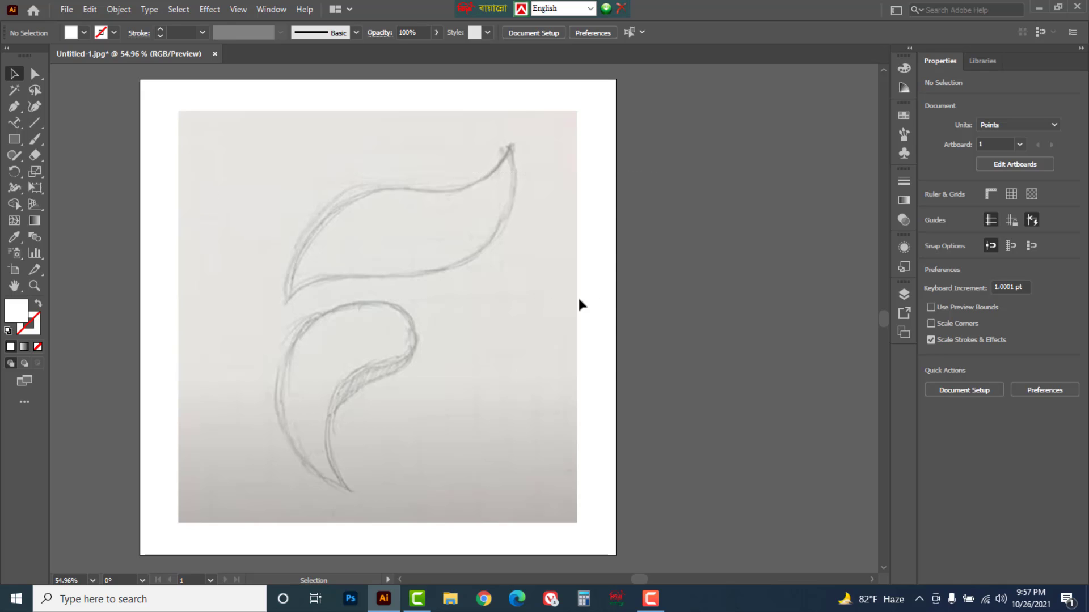
Step: Start a Pen path at the upper leaf's lower-left tip, curve it along the top edge, and set the fill to none
left_click(16, 108)
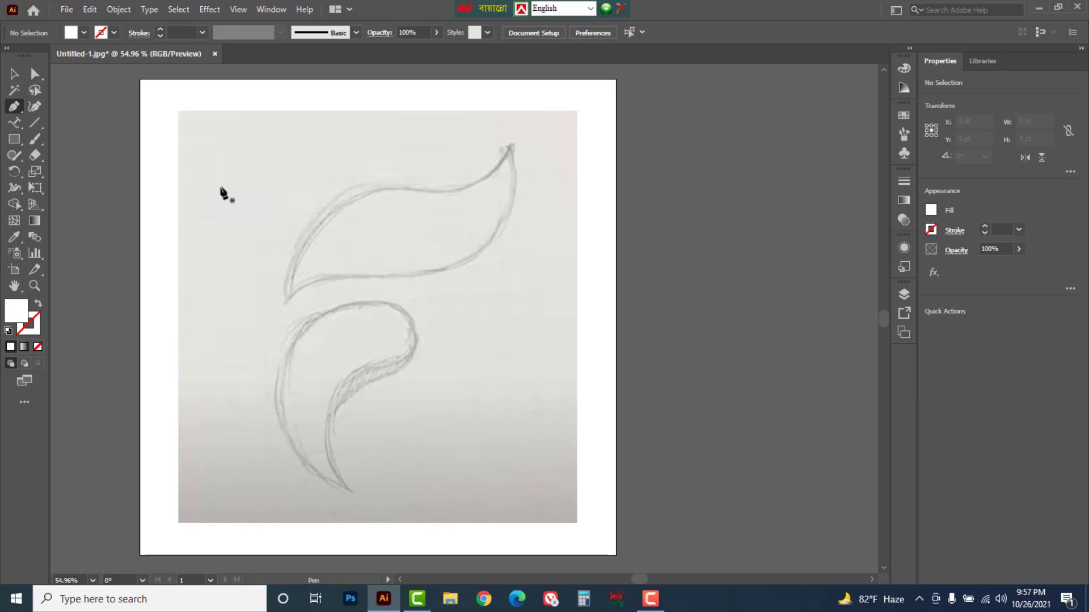
left_click(285, 302)
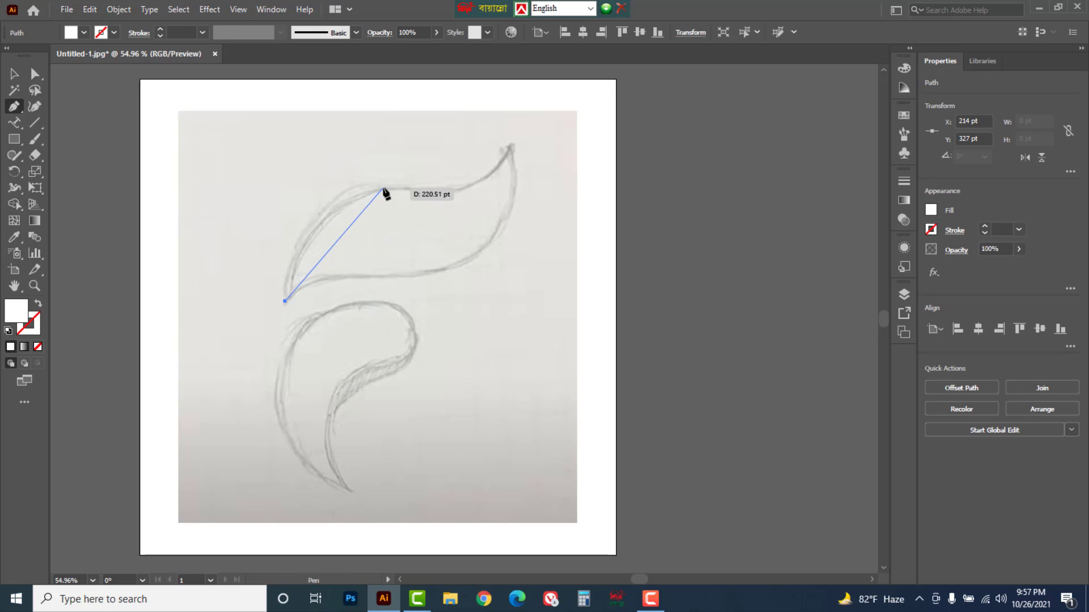
mouse_move(383, 188)
left_mouse_down()
mouse_move(474, 166)
mouse_move(481, 193)
left_mouse_up()
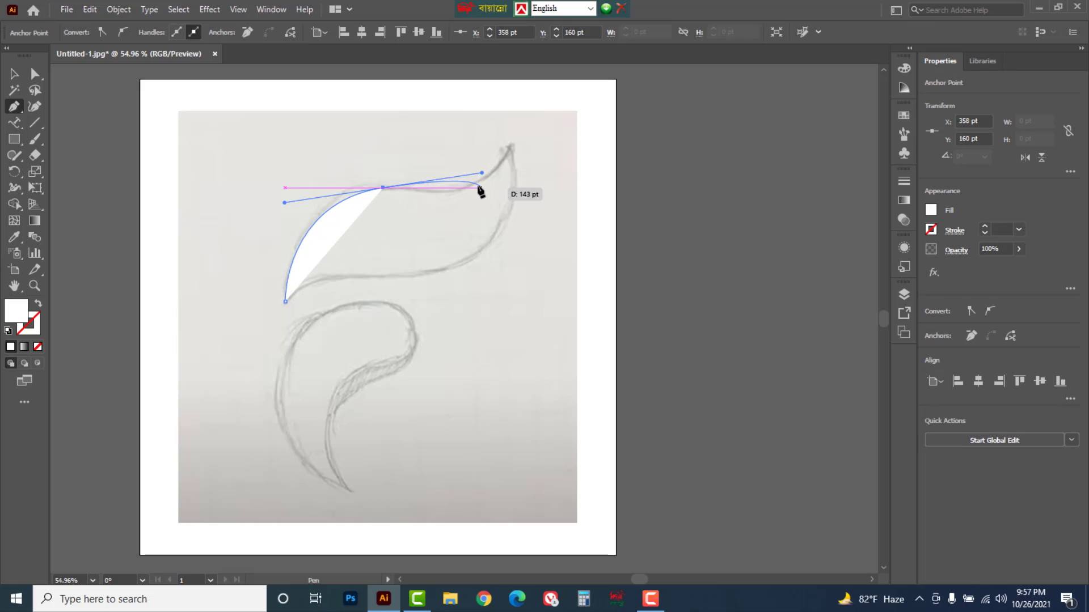
left_click(37, 348)
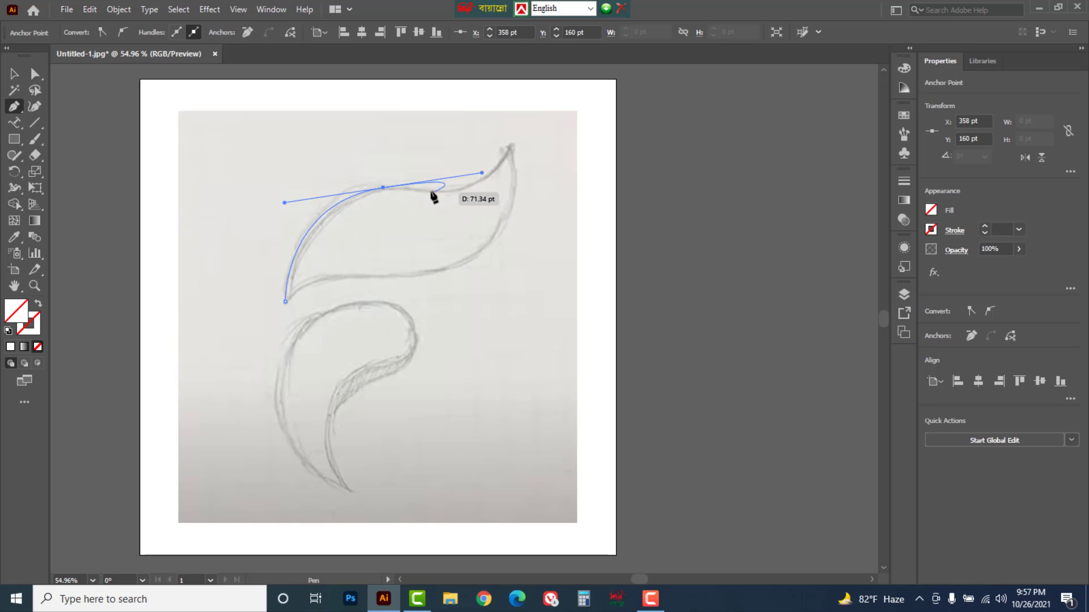
Step: Continue the Pen path along the upper leaf's top edge to its pointed right tip, adjusting the curve handles to match the sketch
left_click(415, 167, "ctrl")
left_click(473, 349, "ctrl")
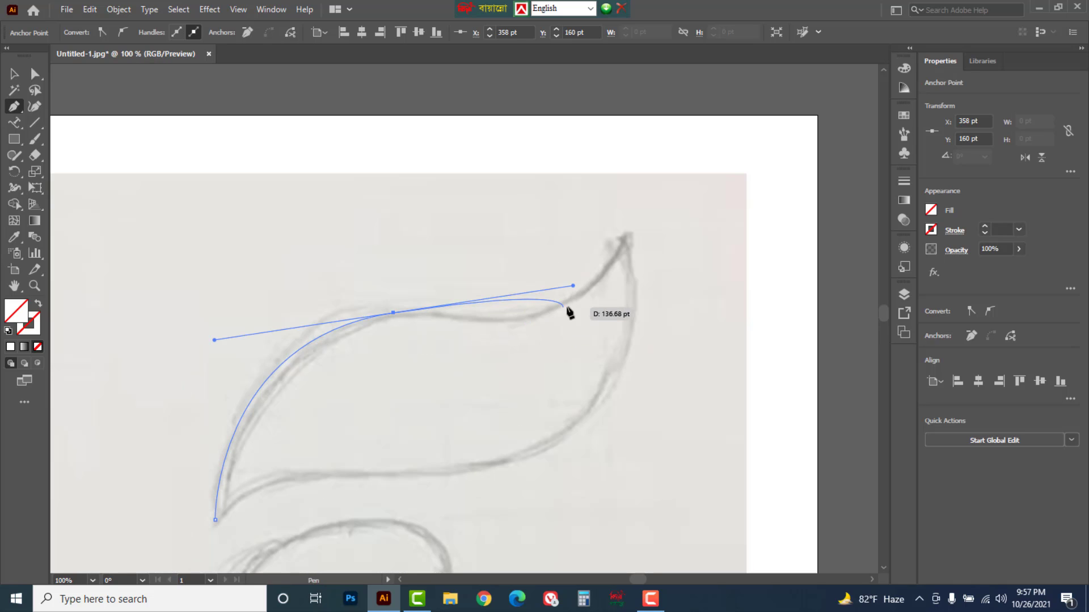
left_click_drag(572, 287, 568, 285)
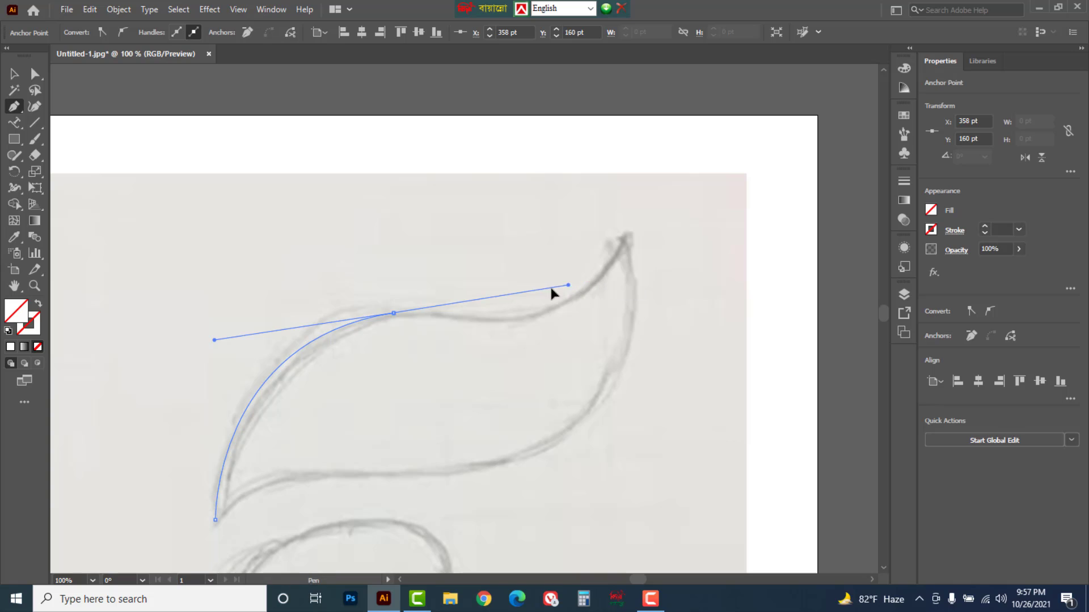
left_click_drag(475, 303, 576, 336)
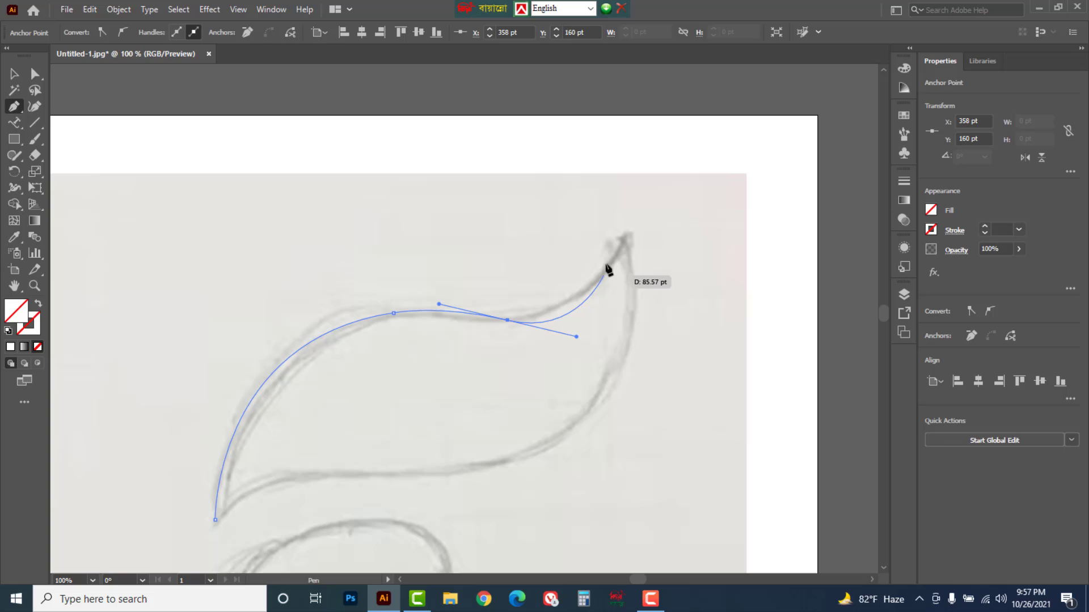
left_click(625, 234)
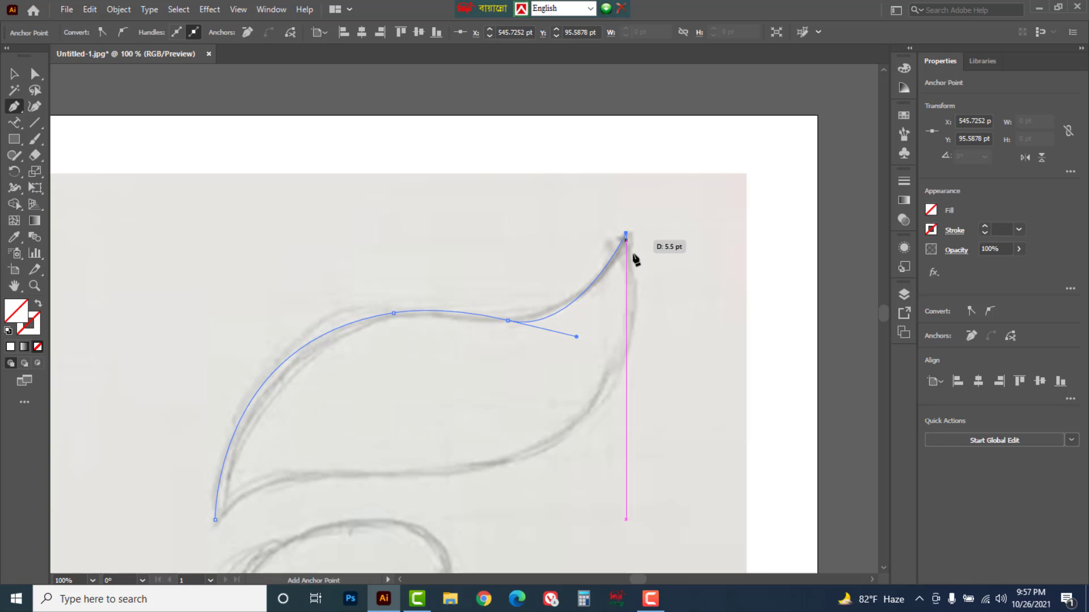
key("ctrl+z")
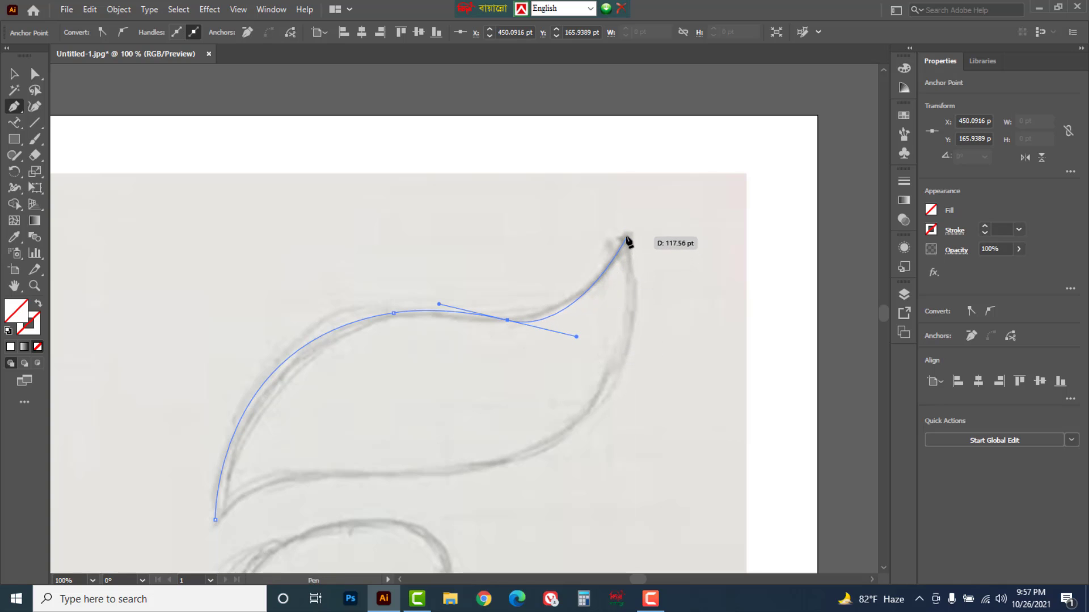
left_click(626, 235)
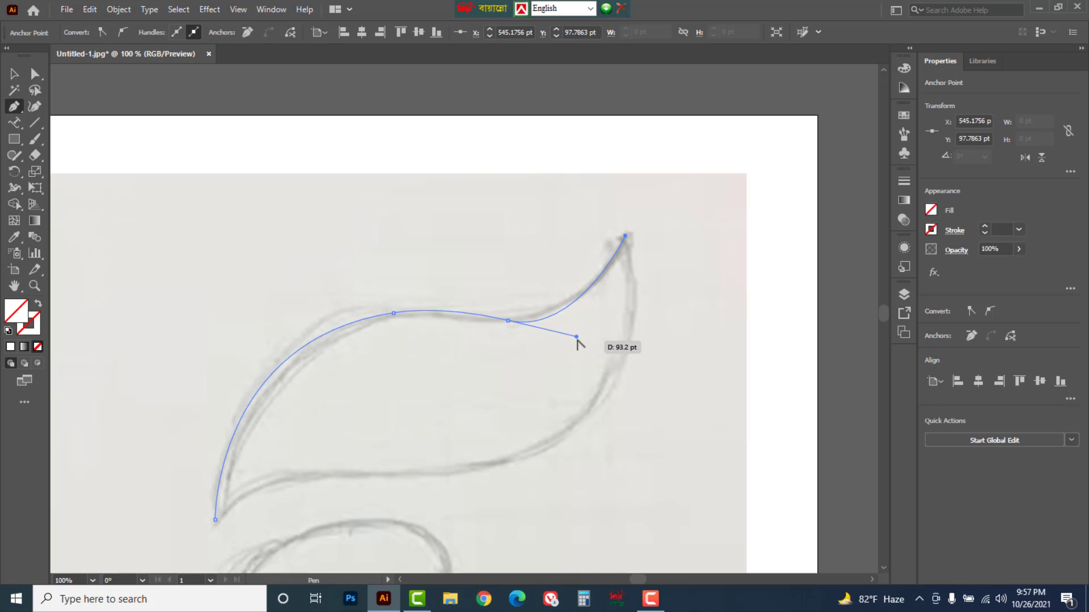
left_click_drag(577, 339, 591, 322)
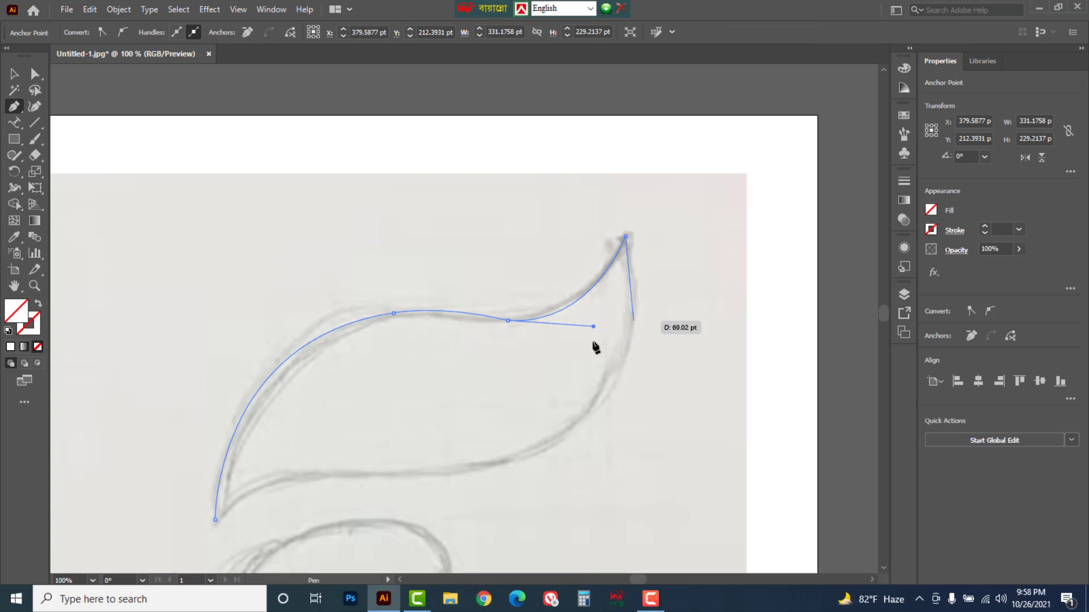
Step: Trace the upper leaf's right and lower edges with curved segments and close the path at its starting point
key("space")
left_click_drag(534, 404, 553, 331)
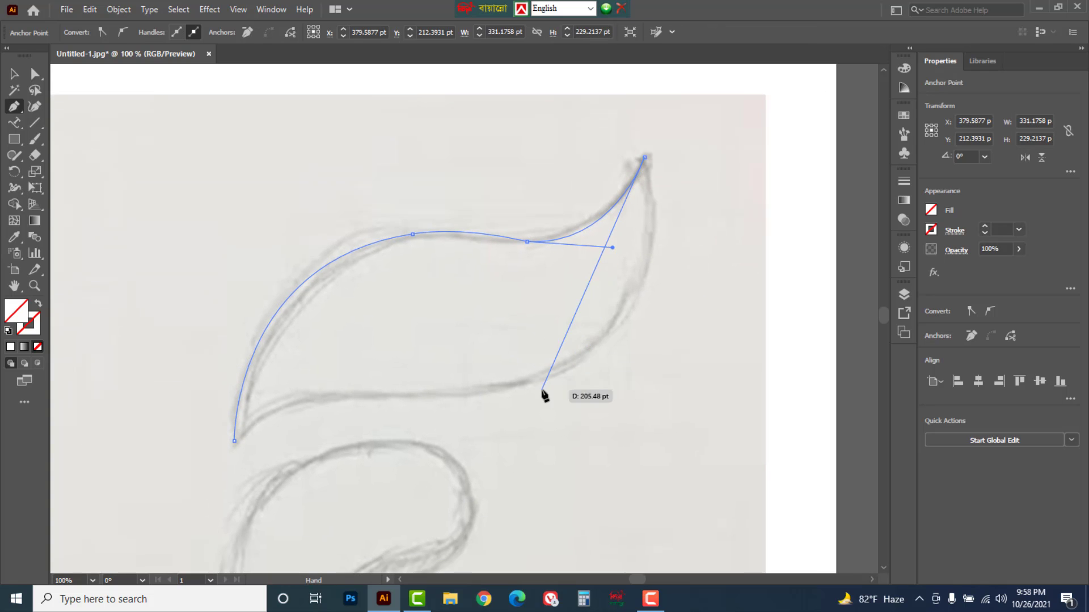
left_click_drag(550, 375, 411, 435)
left_click_drag(234, 440, 177, 512)
key("ctrl+z")
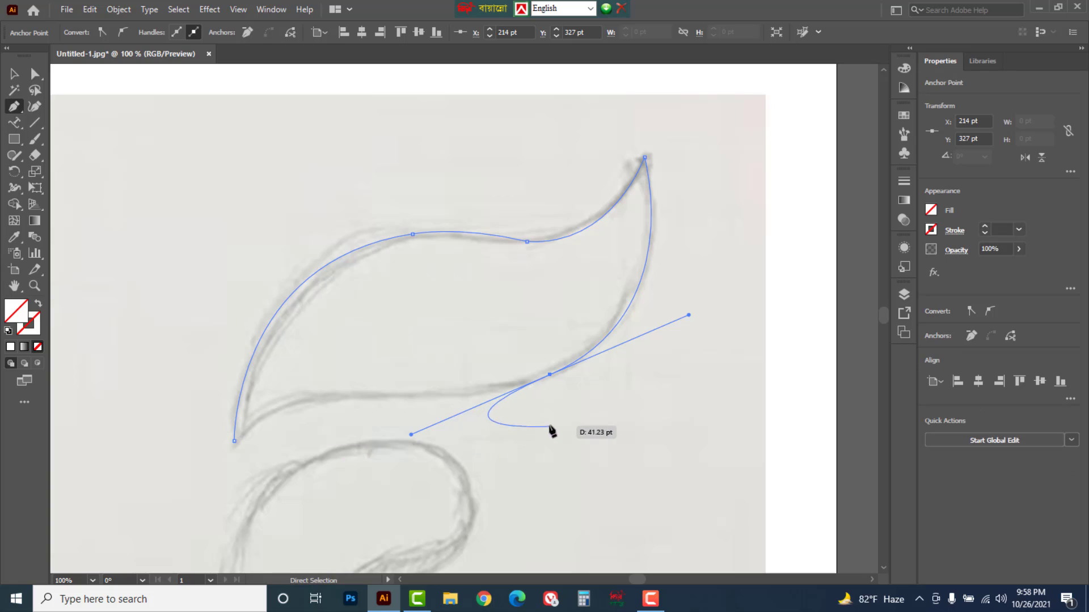
left_click_drag(234, 442, 121, 523)
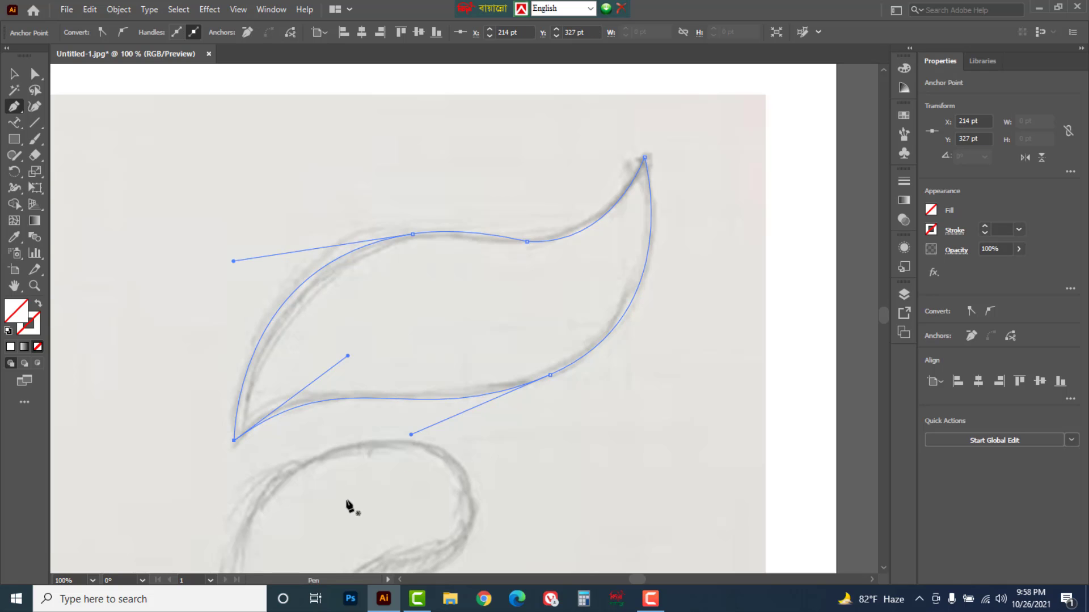
key("space")
mouse_move(357, 524)
left_mouse_down()
mouse_move(384, 338)
mouse_move(392, 394)
mouse_move(377, 332)
left_mouse_up()
left_click(373, 504)
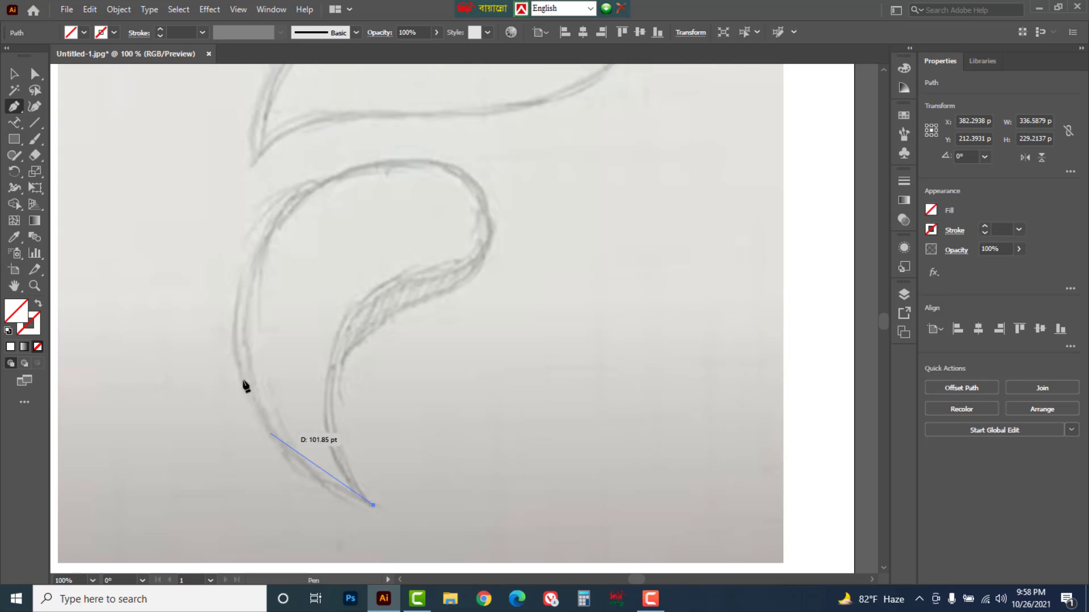
left_click_drag(237, 309, 223, 135)
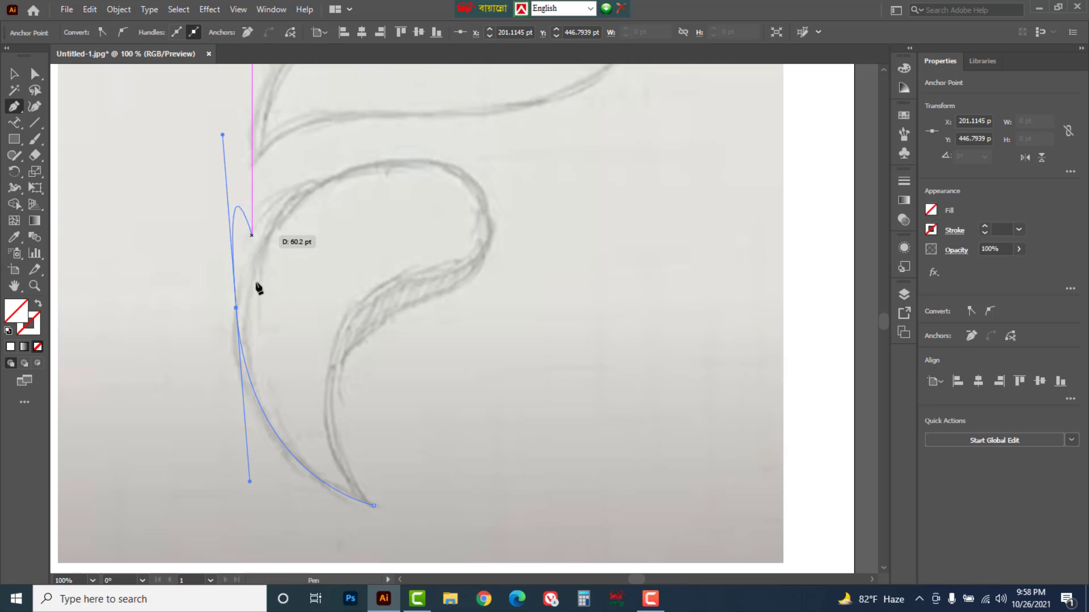
left_click(237, 309)
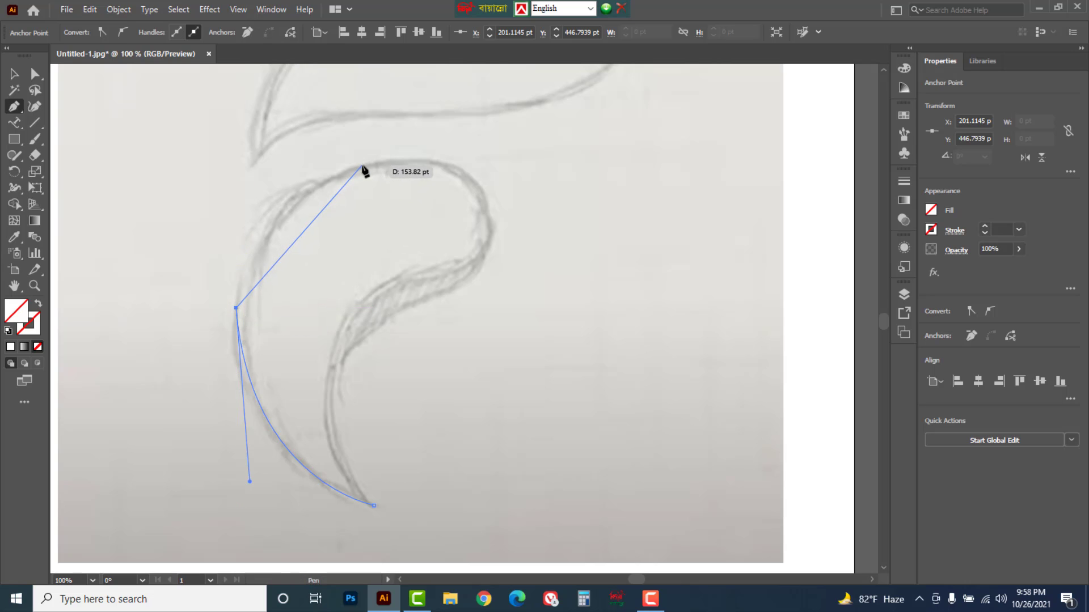
left_click_drag(362, 166, 469, 144)
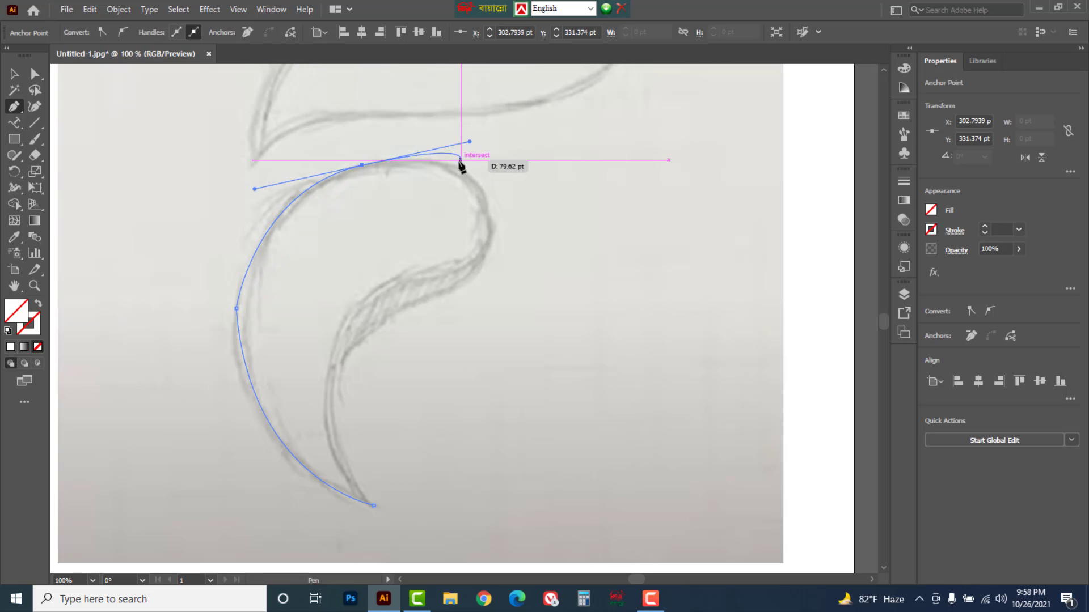
key("ctrl+z")
key("ctrl+z")
key("ctrl+z")
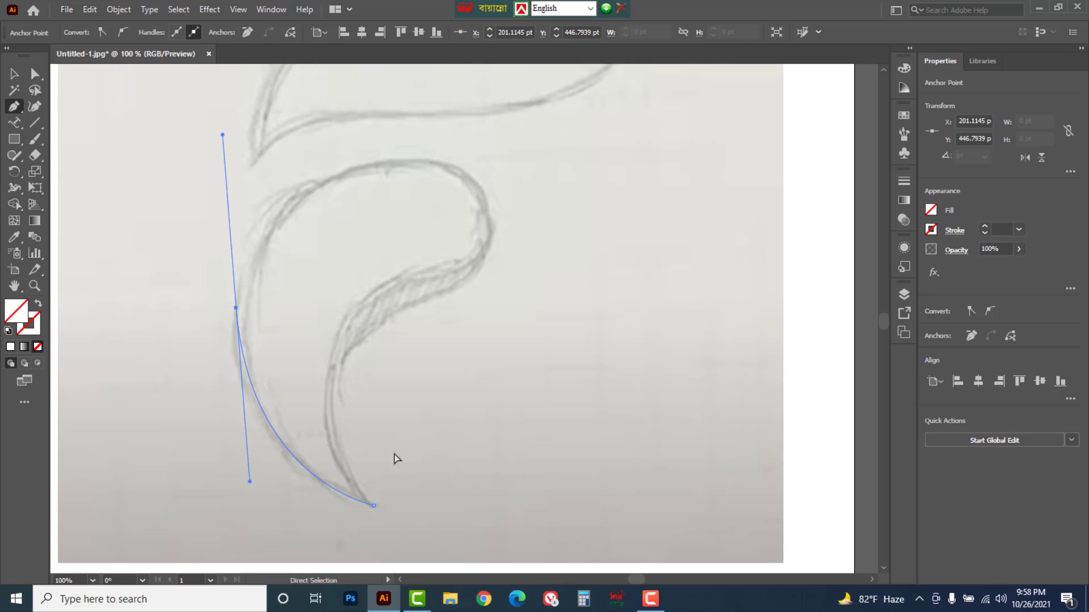
key("ctrl+z")
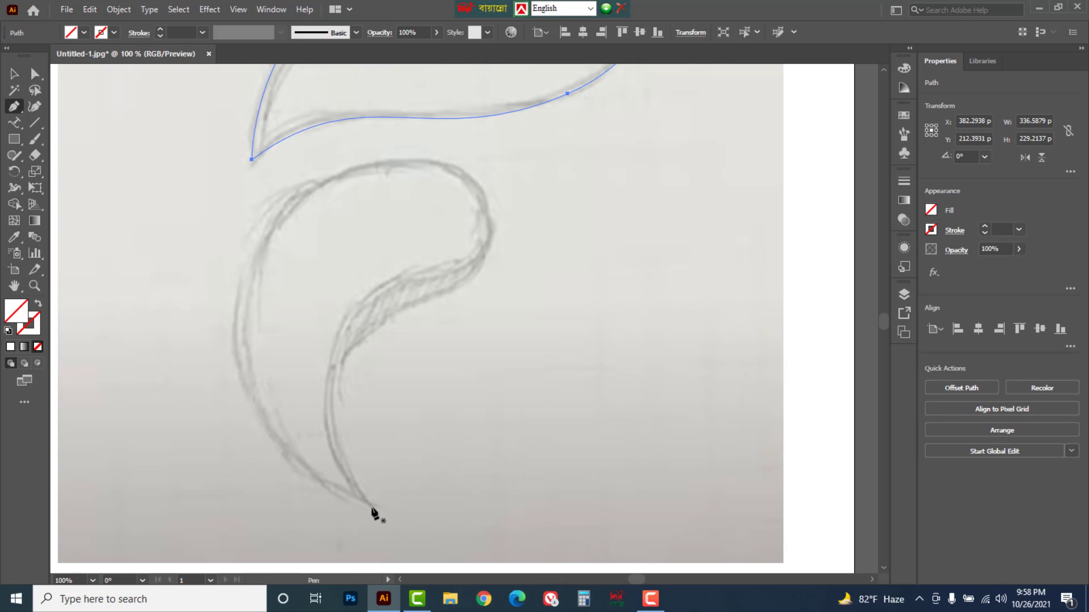
Step: Trace the lower hooked shape with the Pen tool from its bottom tip around the outer and inner curves, closing it at the tip
left_click(371, 507)
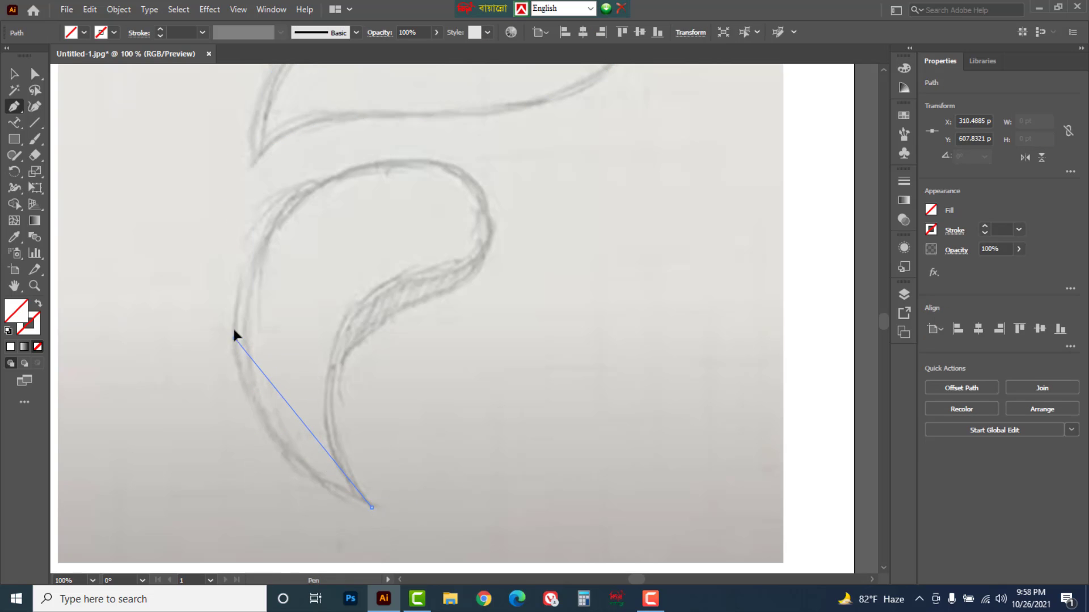
left_click_drag(235, 337, 220, 213)
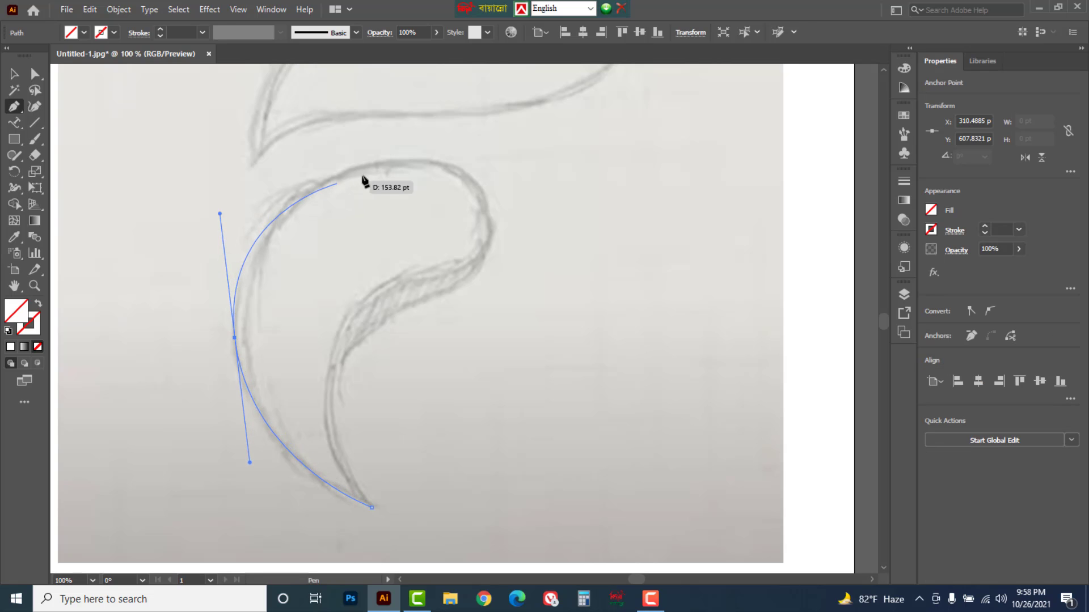
left_click_drag(421, 160, 508, 171)
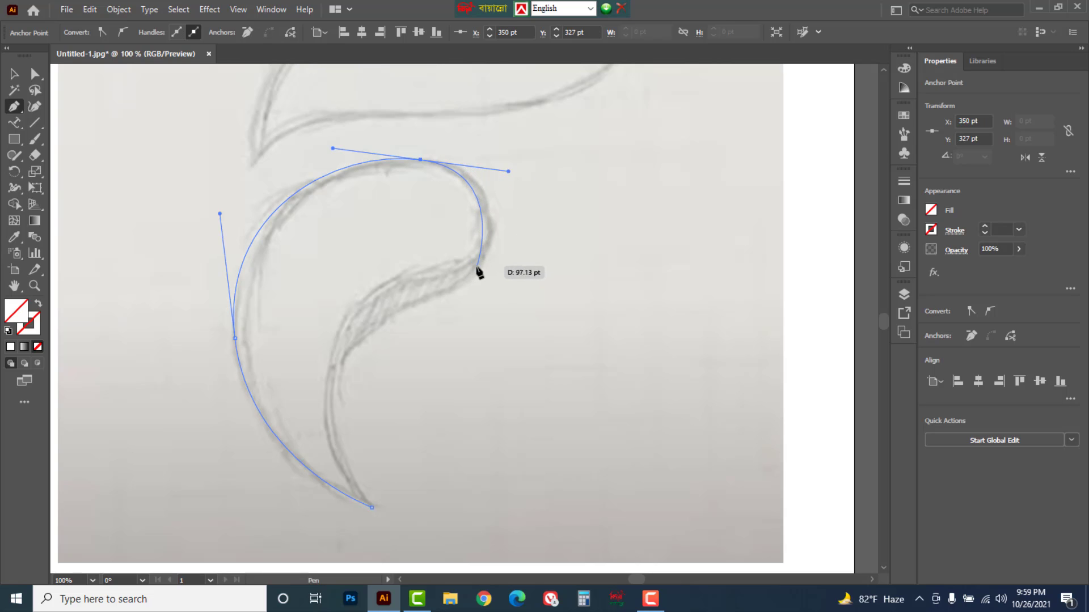
left_click_drag(472, 273, 453, 300)
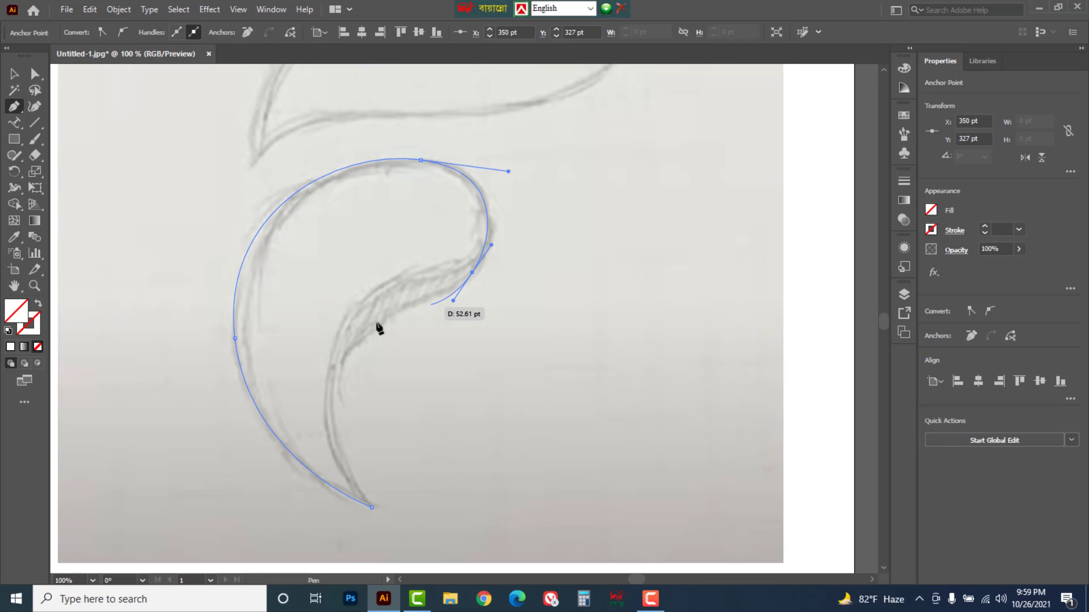
left_click_drag(342, 333, 288, 403)
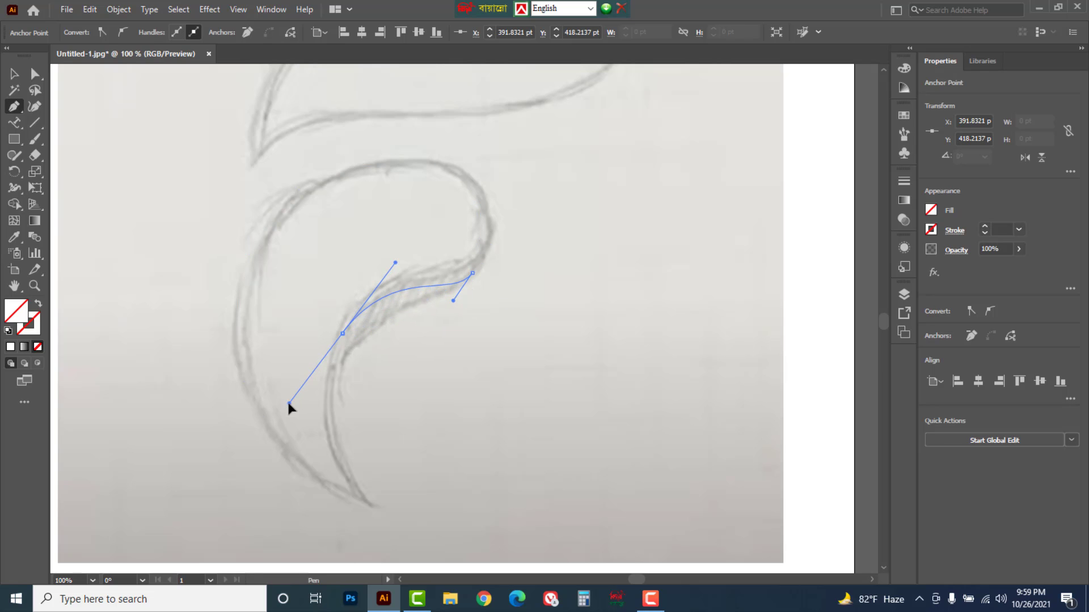
left_click(372, 507)
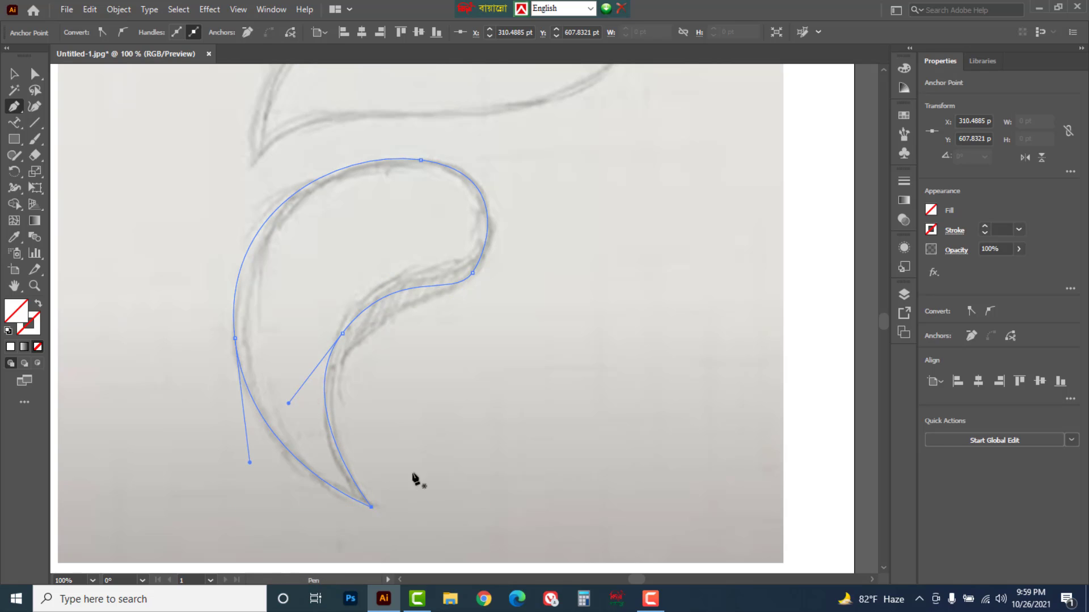
Step: Adjust the direction handles of the lower shape's inner curve with the Direct Selection tool so it fits the shaded sketch edge
left_click_drag(34, 74, 95, 78)
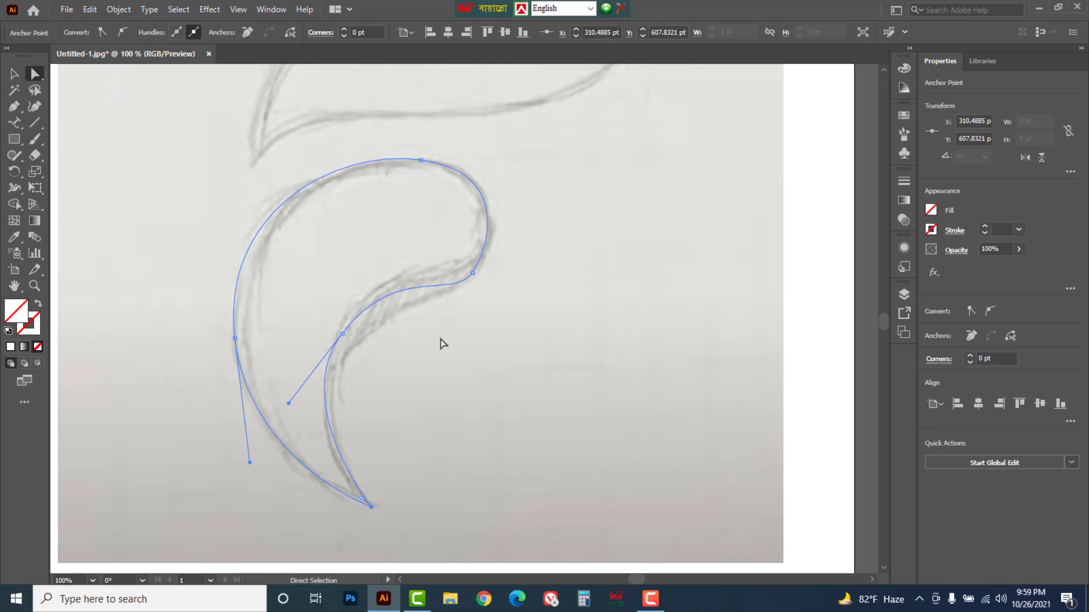
left_click_drag(423, 270, 424, 271)
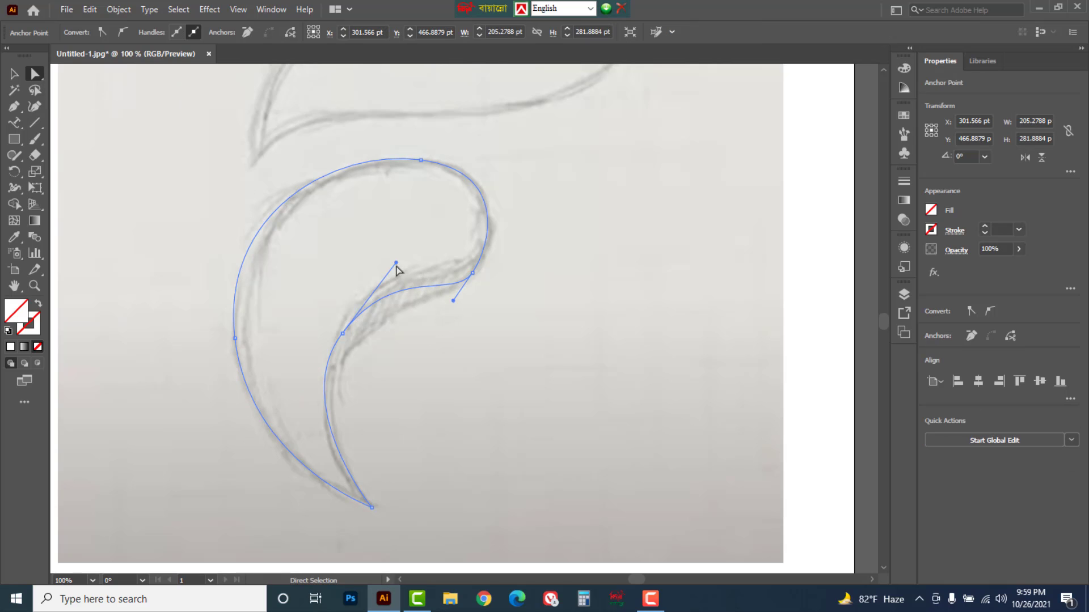
left_click_drag(395, 262, 385, 279)
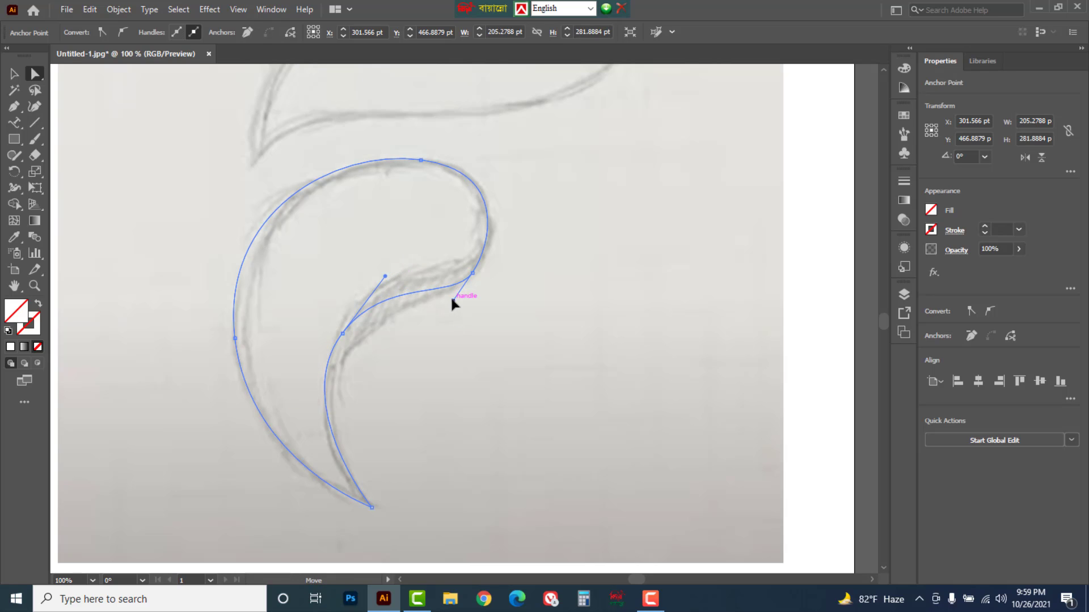
left_click_drag(452, 299, 431, 312)
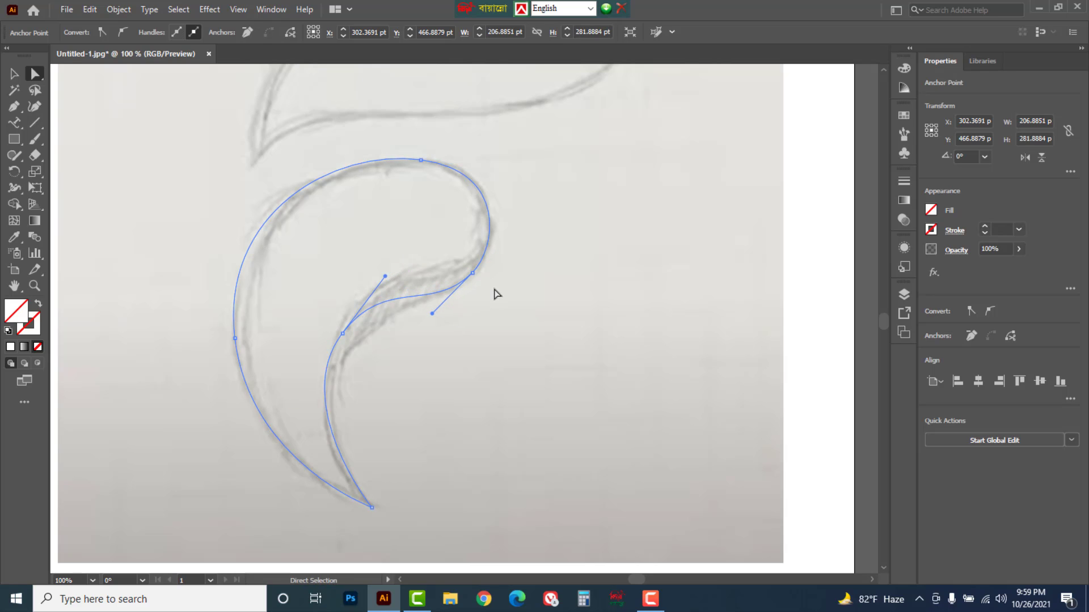
scroll(440, 340, "up", 5)
scroll(440, 340, "right", 1)
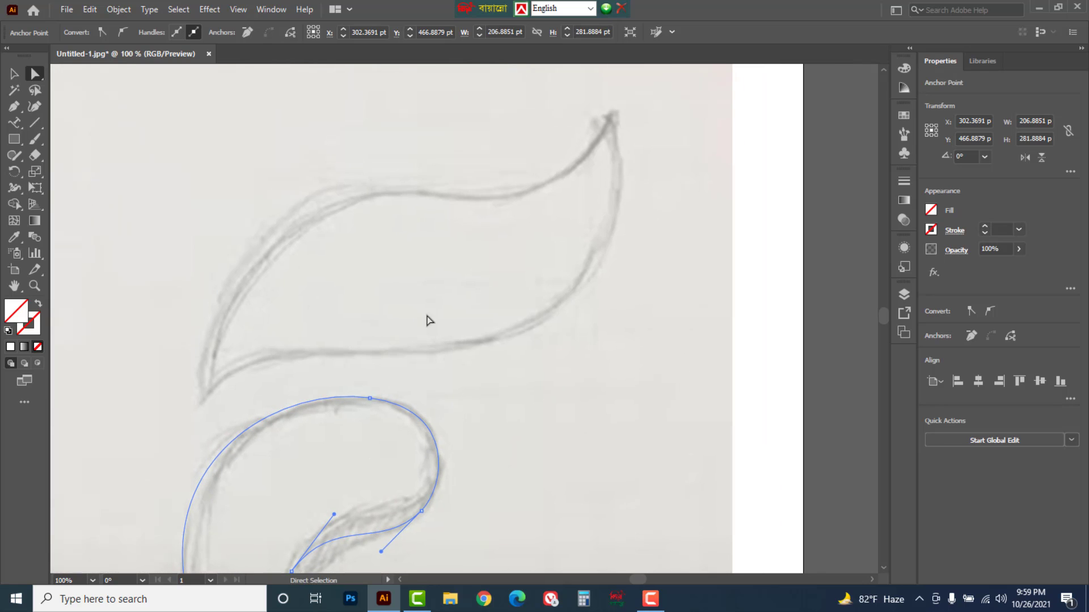
Step: Lengthen the direction handle at the dip in the upper leaf's top edge so the curve towards the pointed tip follows the sketch
left_click_drag(338, 169, 406, 256)
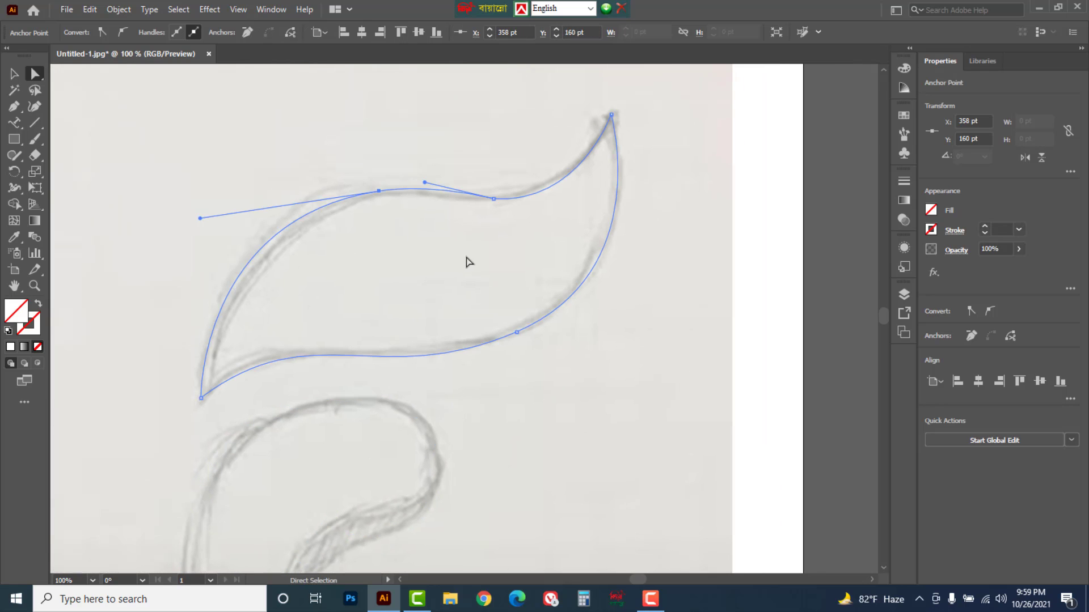
left_click_drag(565, 200, 593, 198)
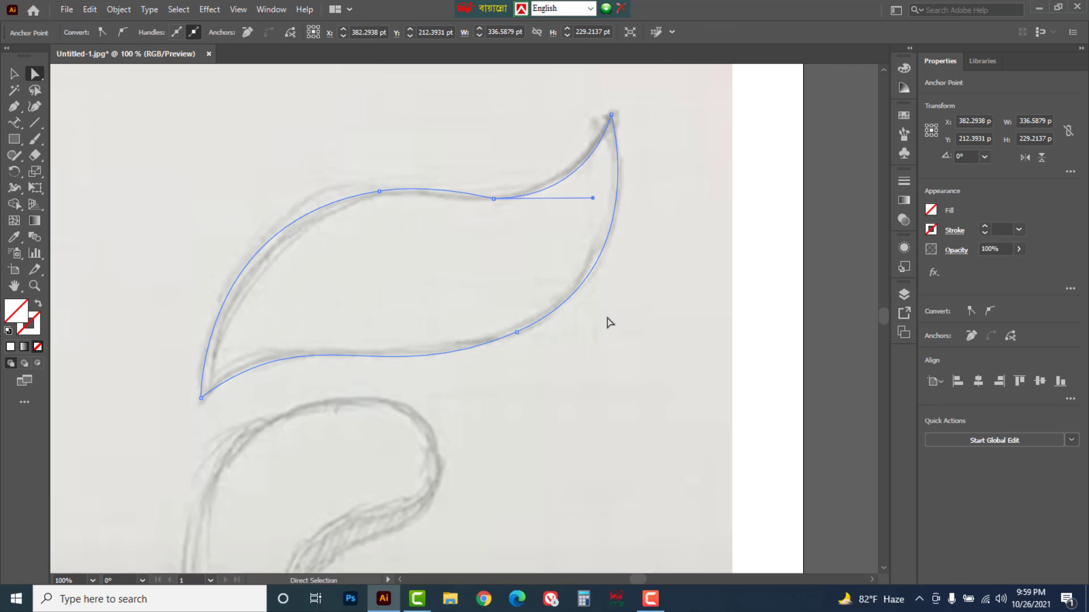
Step: Select both traced shapes and apply a 3 pt black stroke to them
key("ctrl+alt+space")
left_click(429, 278)
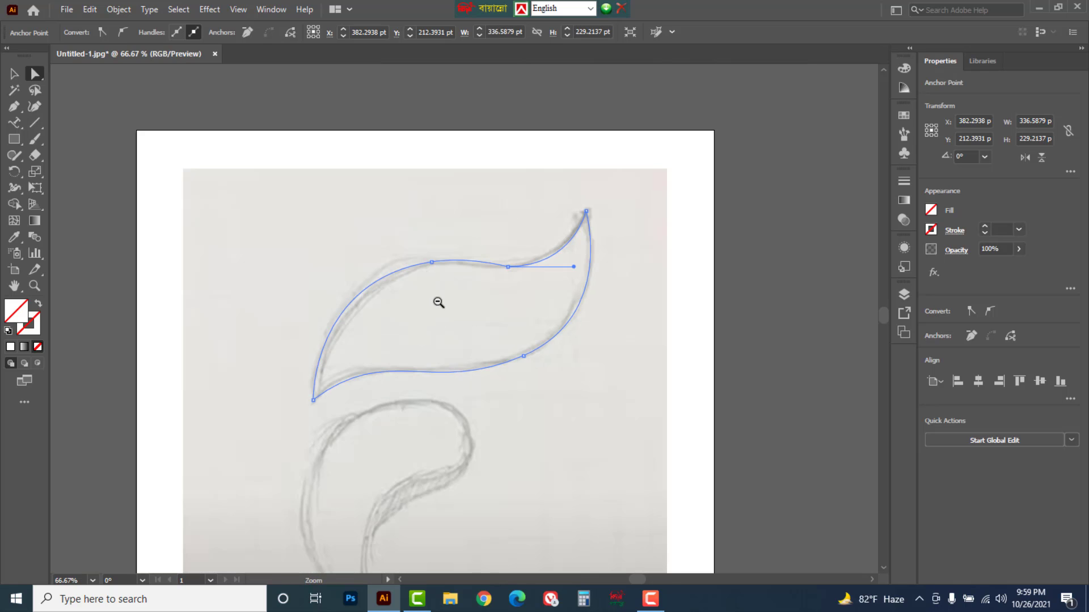
left_click(448, 312)
left_click_drag(505, 399, 473, 319)
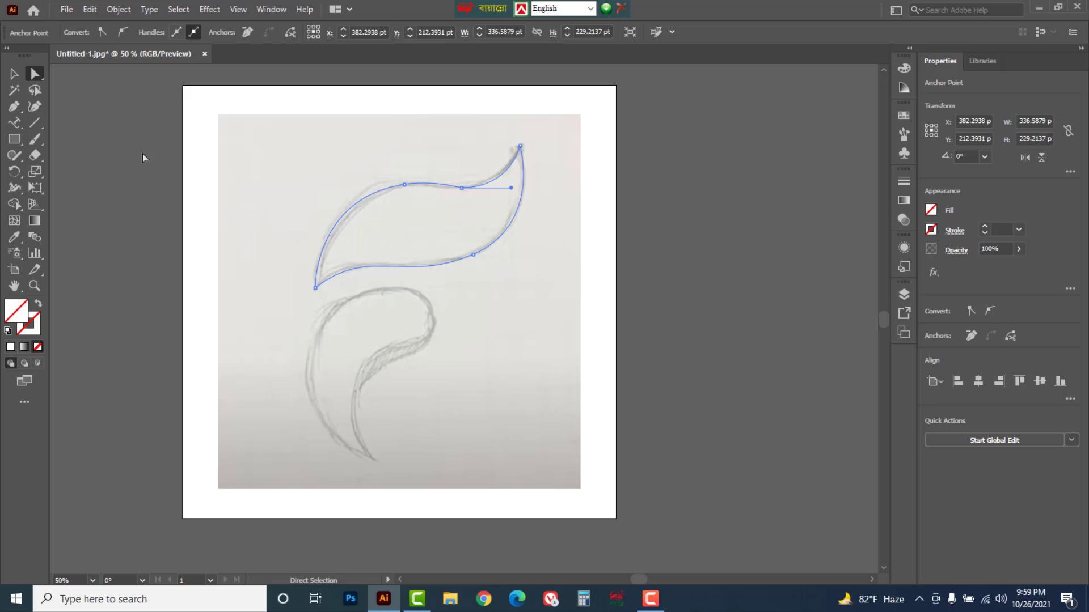
left_click(13, 75)
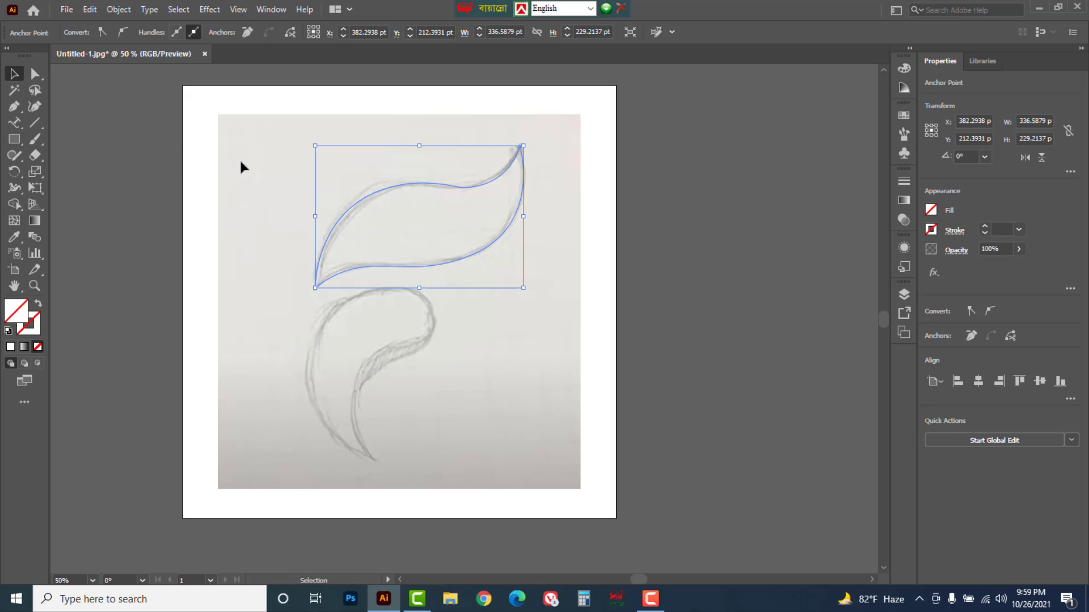
left_click_drag(355, 288, 482, 423)
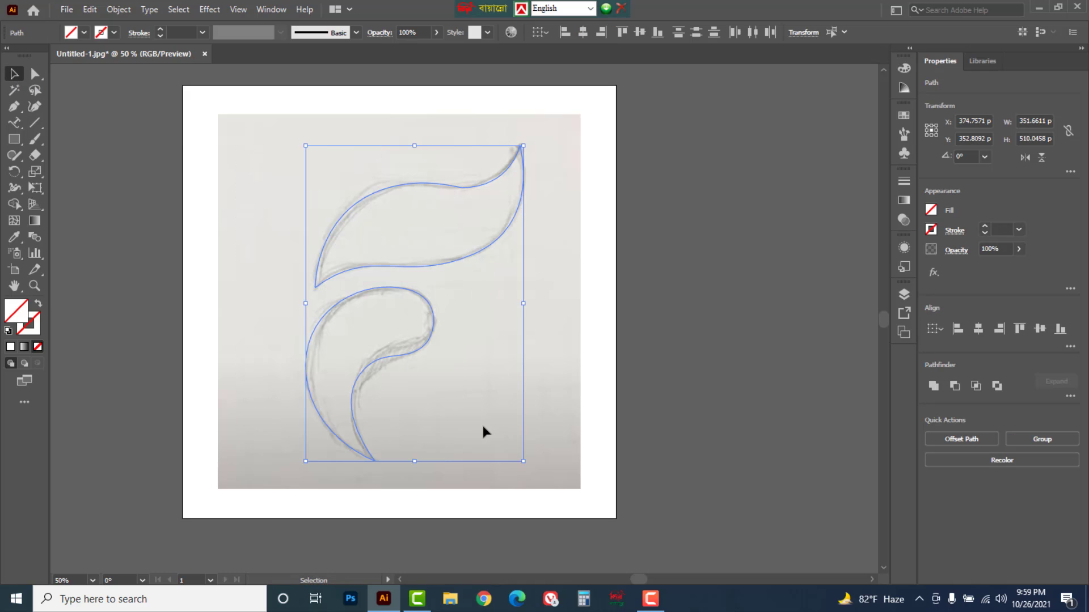
left_click(1020, 230)
left_click(1034, 318)
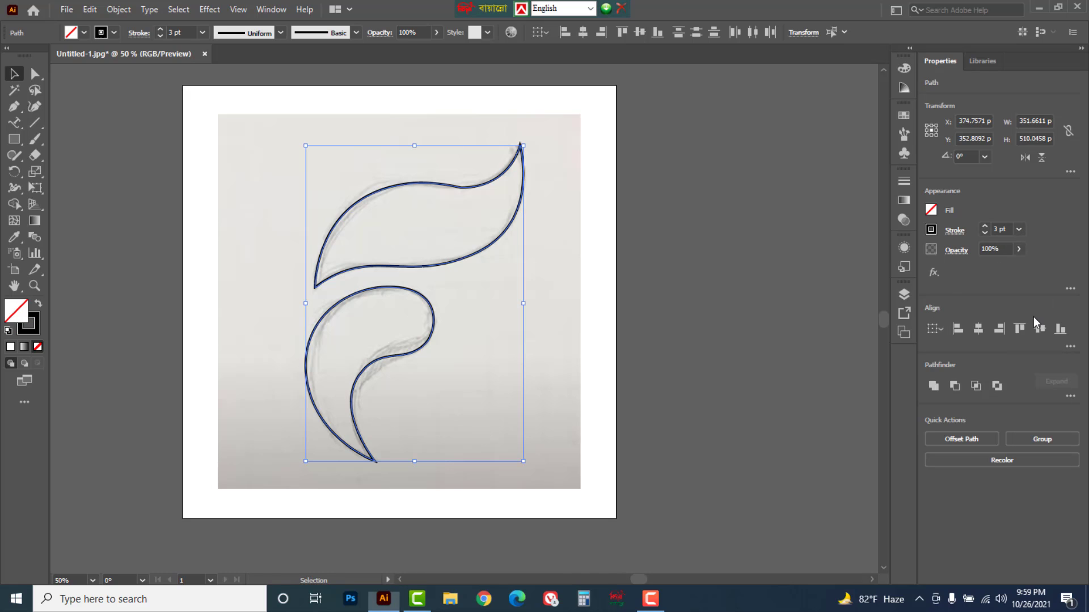
left_click(681, 254)
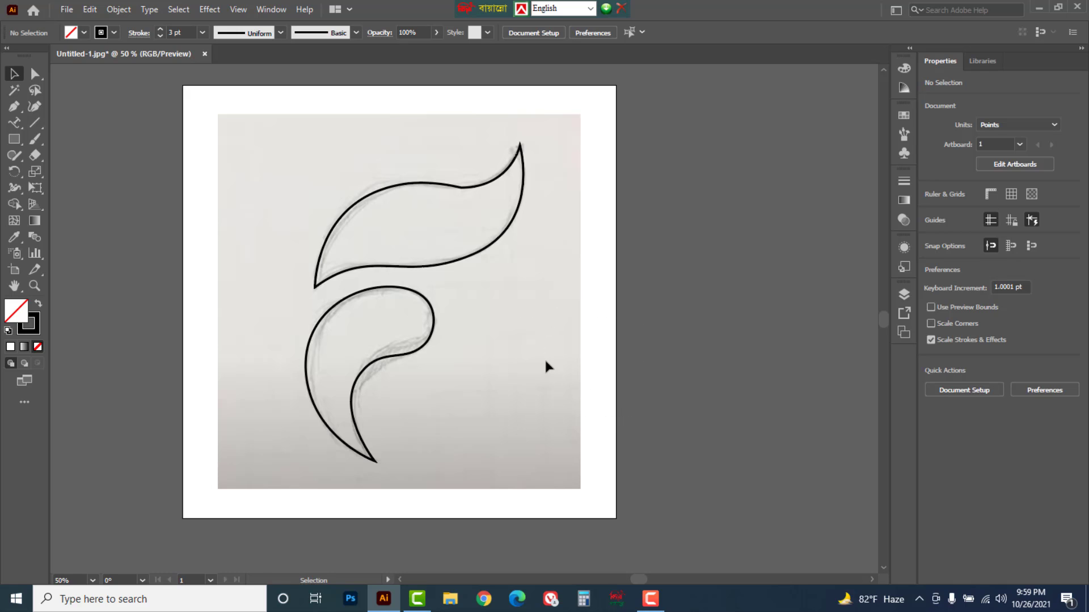
Step: Unlock the sketch image and delete it from behind the traced outlines
left_click(111, 10)
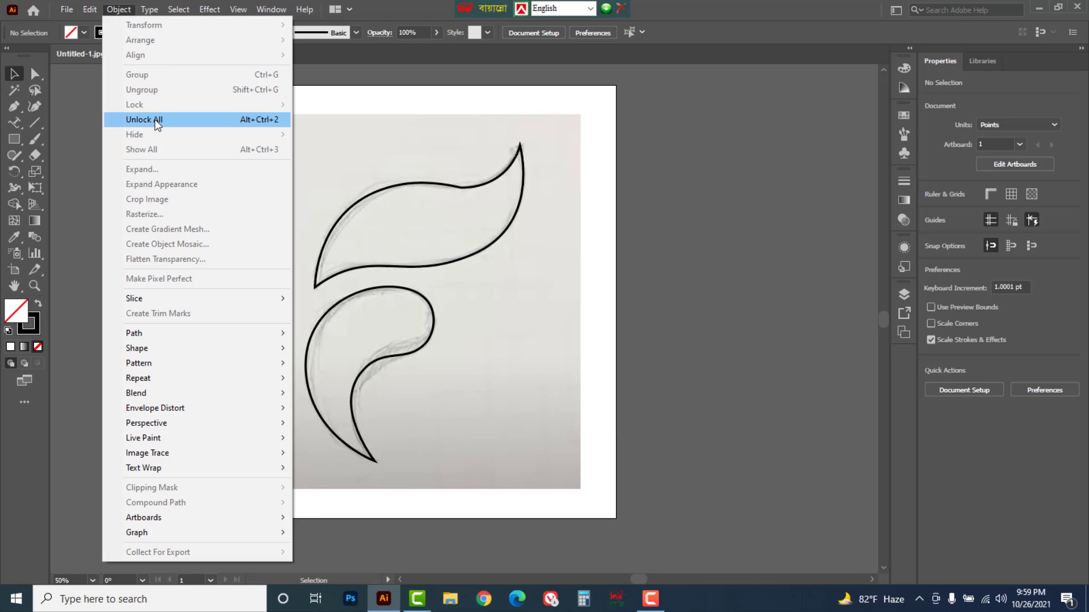
left_click(157, 122)
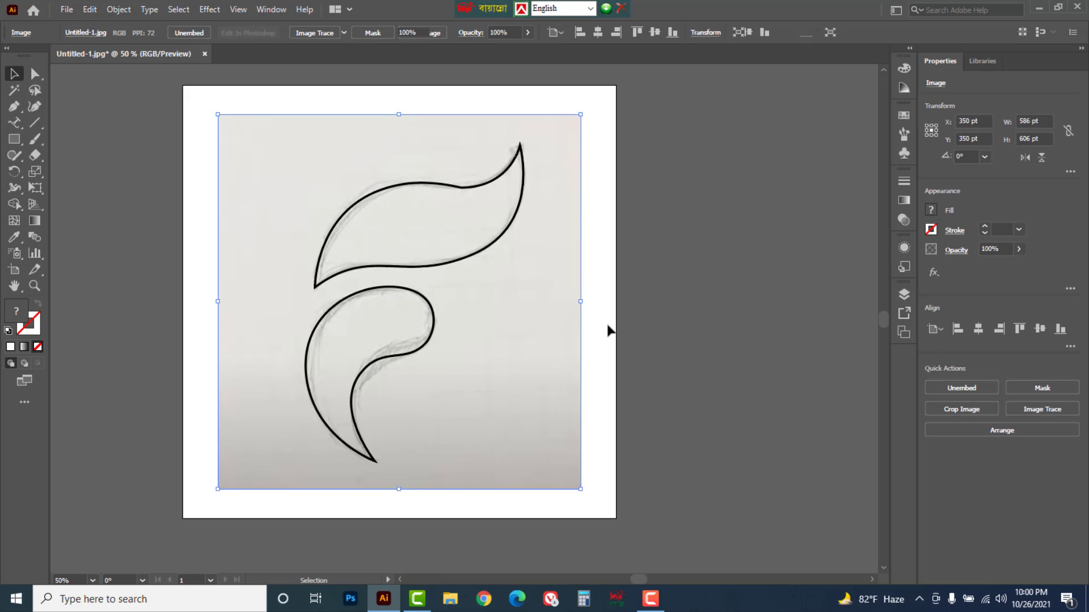
key("Delete")
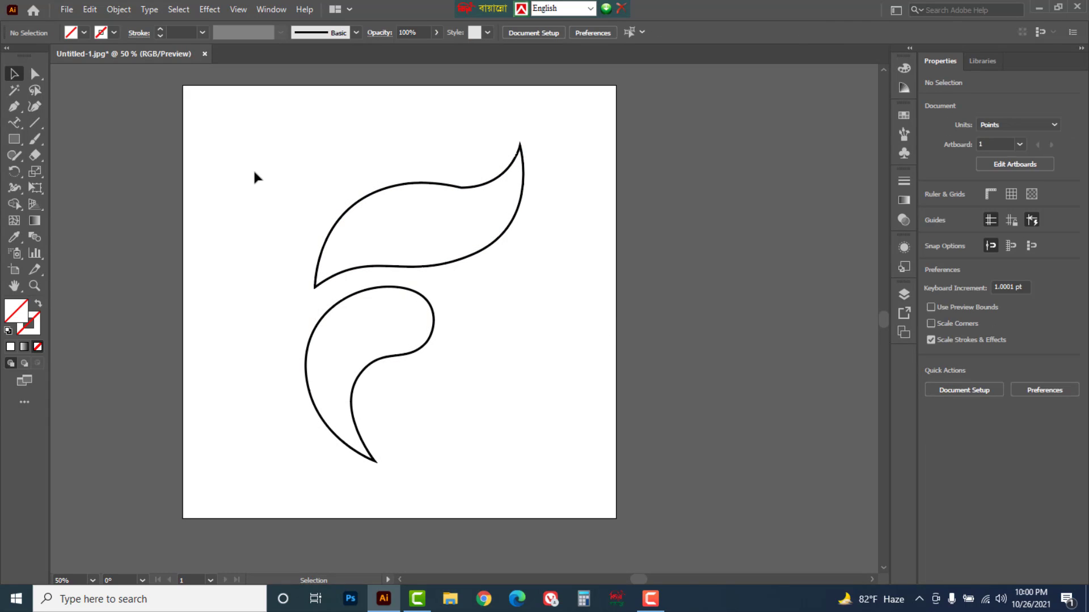
Step: Show the full CMYK color options and fill both shapes with red using 99% magenta and 100% yellow
left_click_drag(294, 224, 422, 358)
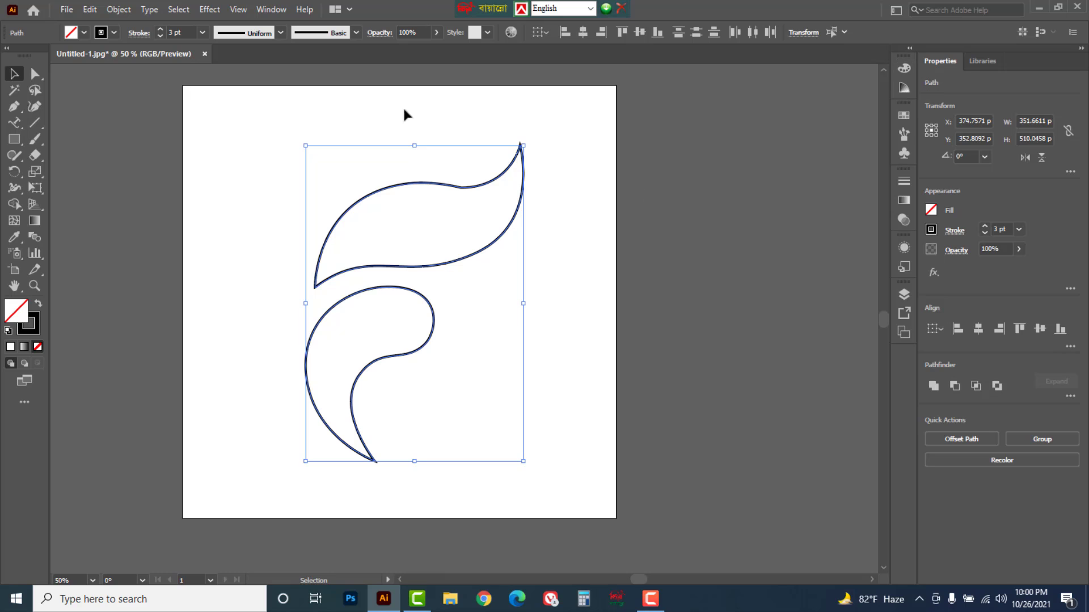
left_click(271, 9)
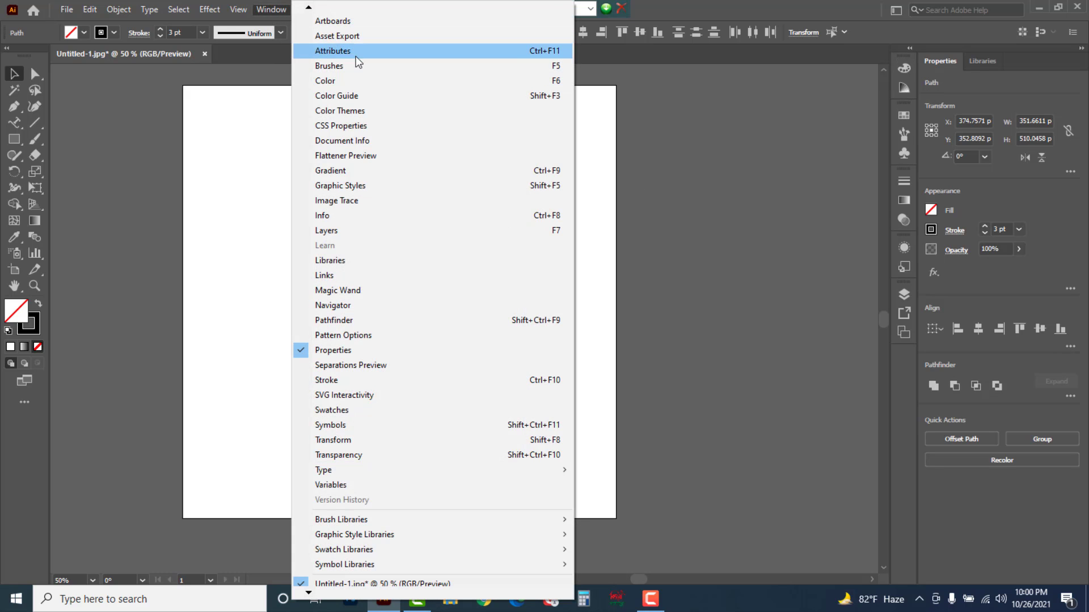
left_click(331, 83)
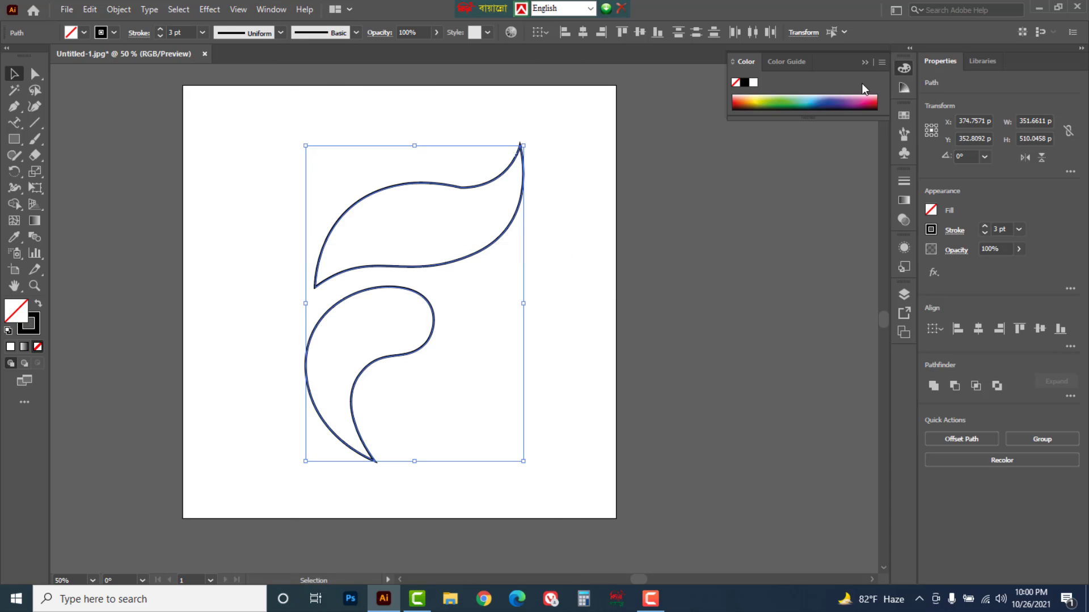
left_click(880, 63)
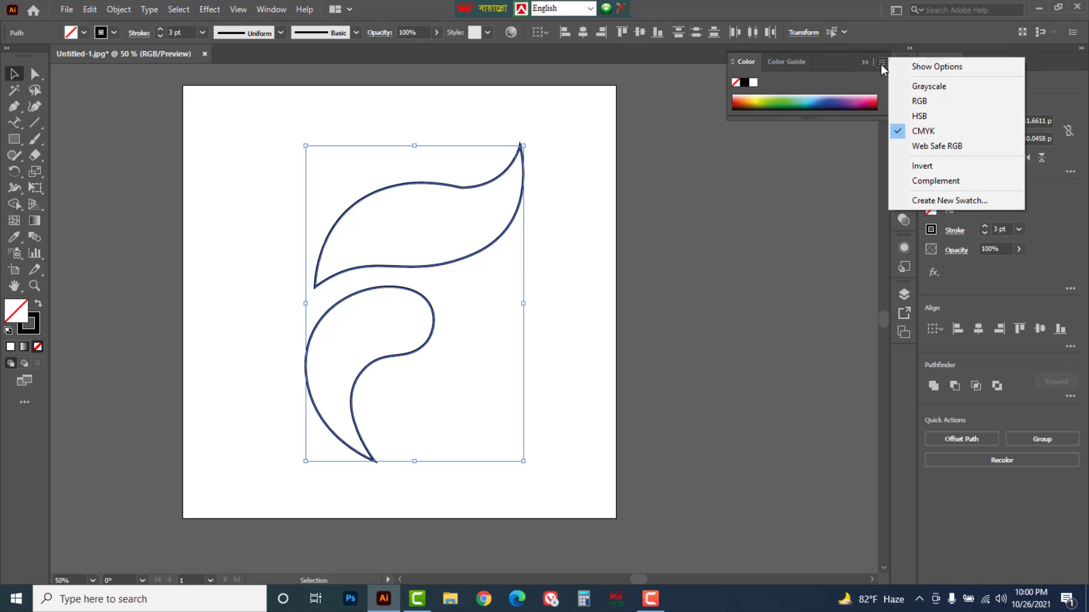
left_click(918, 70)
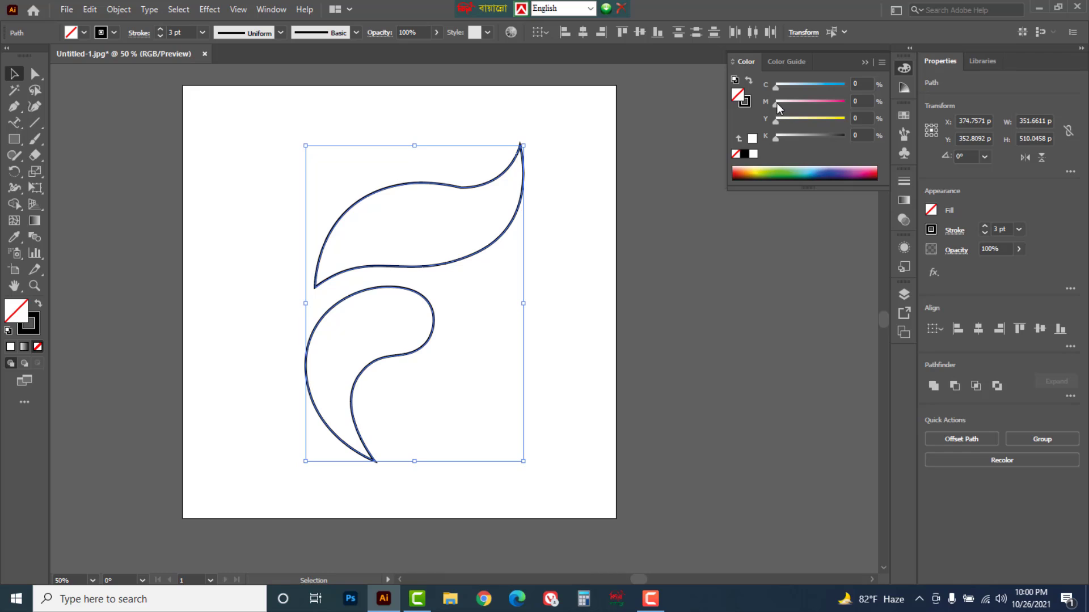
left_click_drag(777, 103, 847, 104)
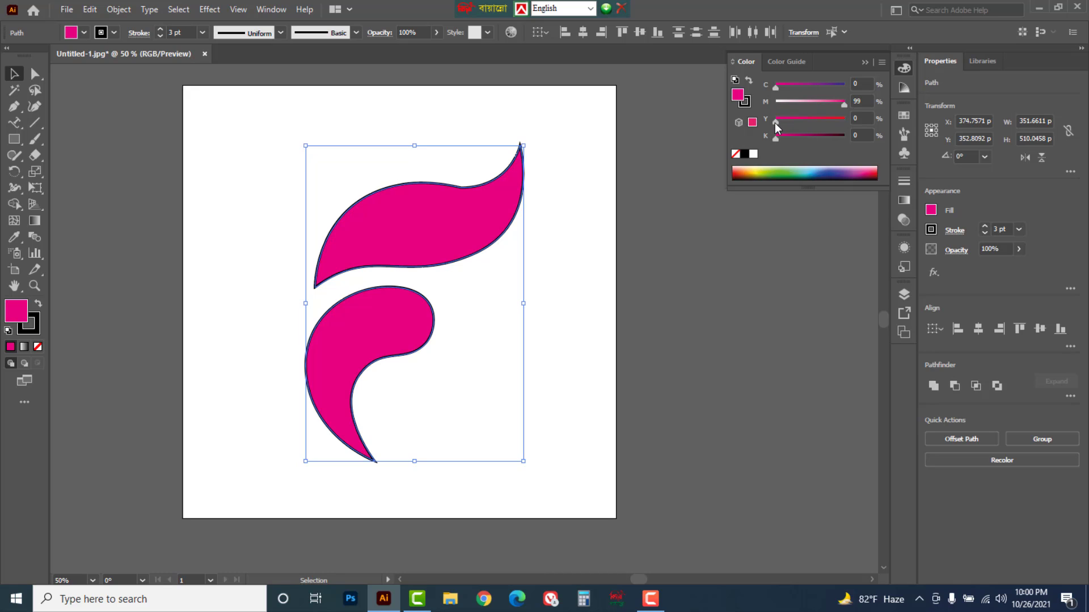
left_click_drag(775, 122, 857, 126)
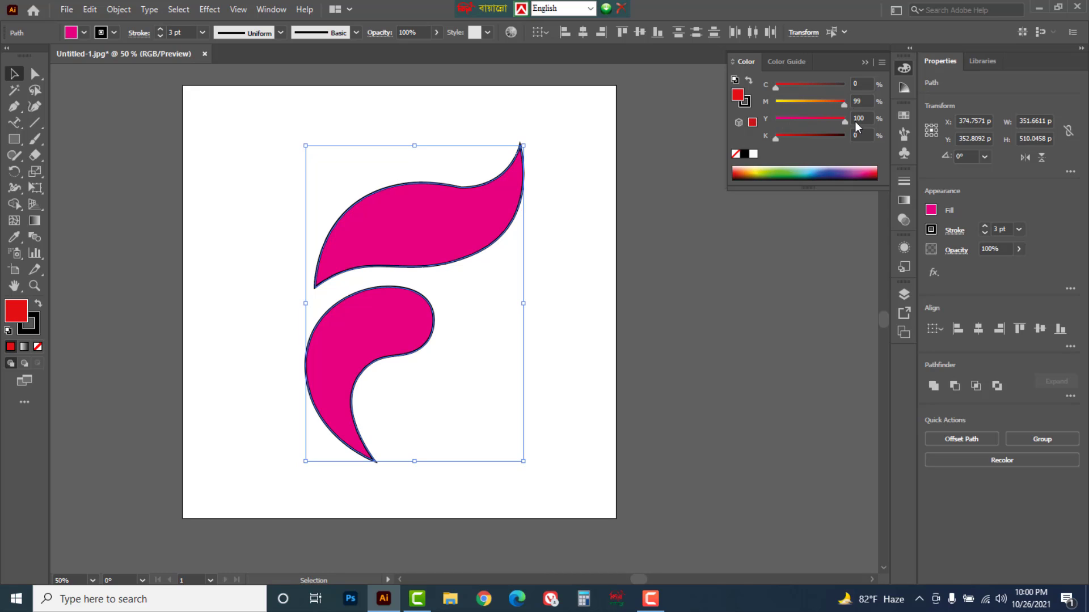
Step: Set the stroke of both shapes to None and make their fill the active color attribute
left_click(748, 106)
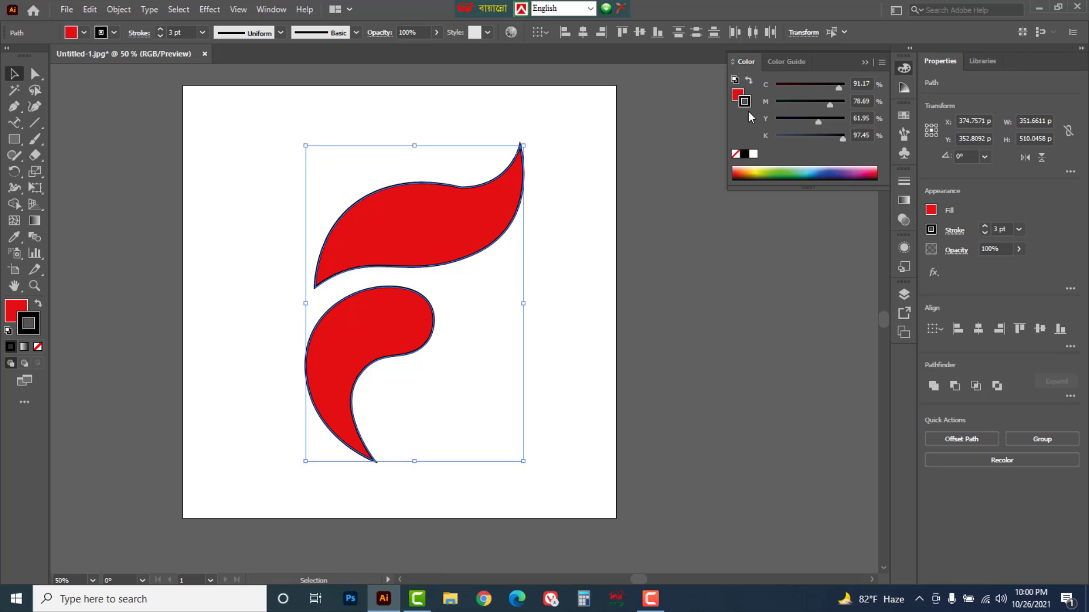
left_click(735, 154)
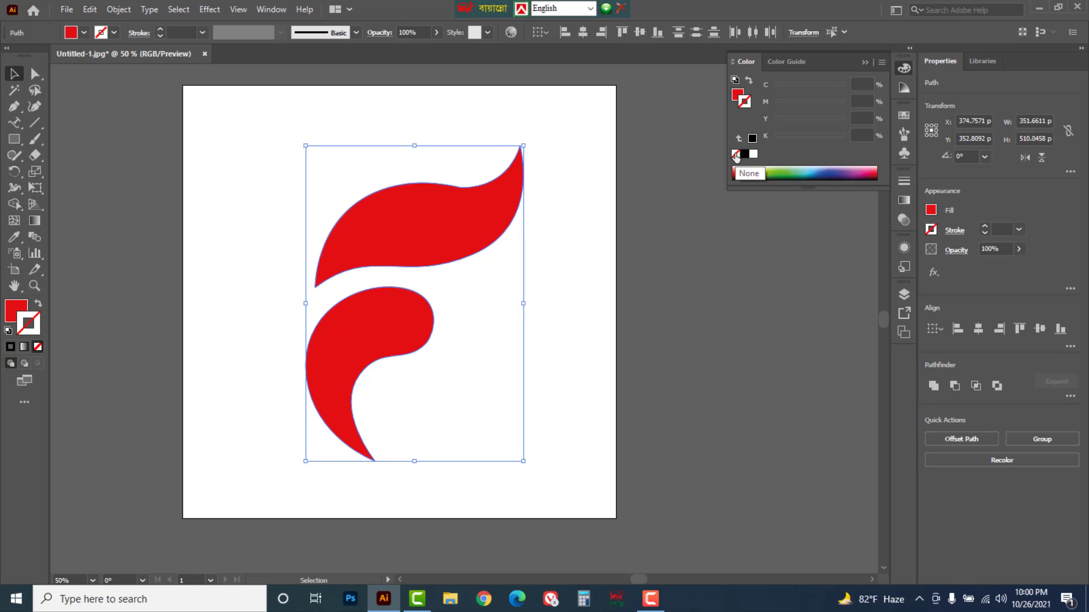
left_click(738, 95)
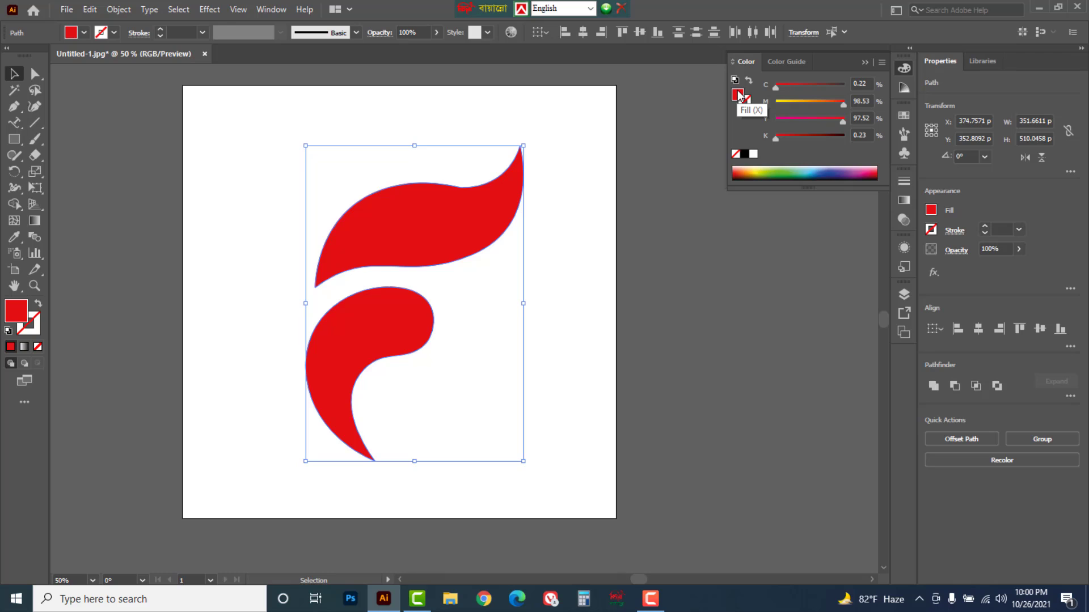
Step: Try magenta, maroon, blue and orange fills from the color spectrum on both shapes
left_click(867, 173)
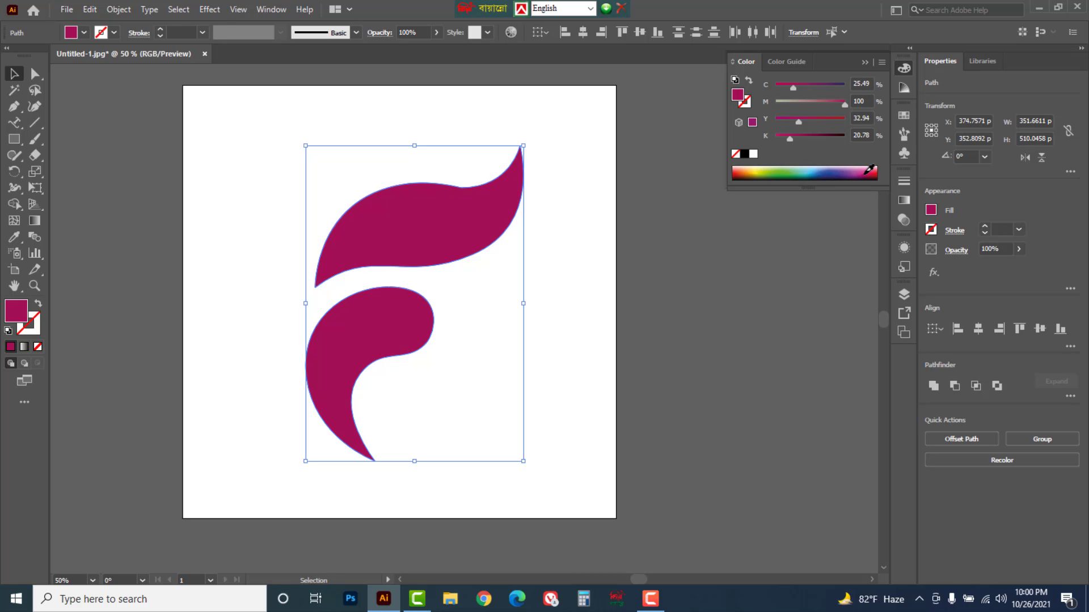
left_click_drag(865, 174, 870, 173)
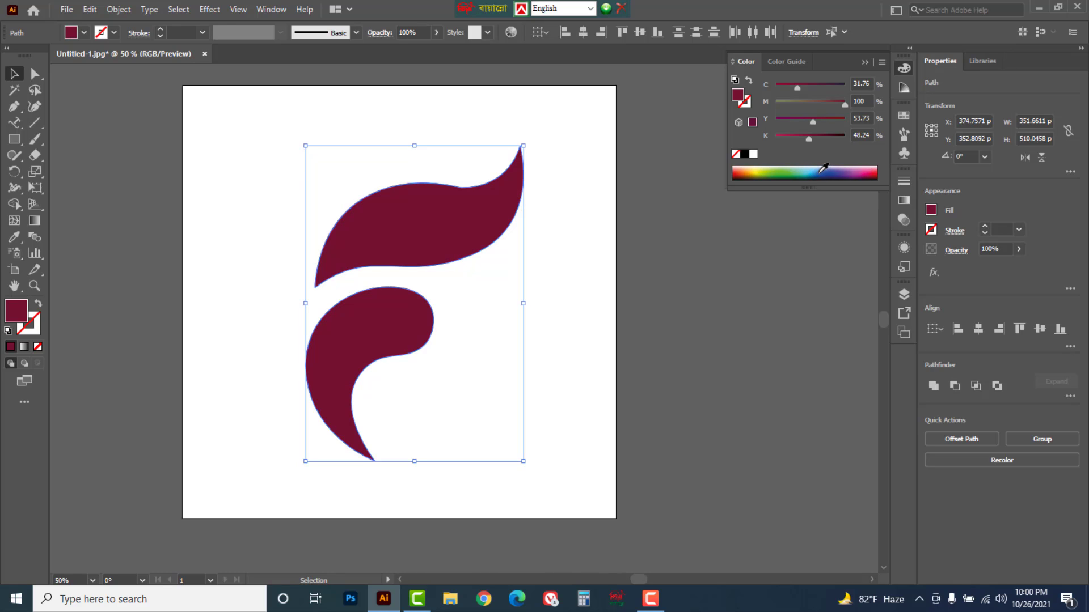
left_click(821, 170)
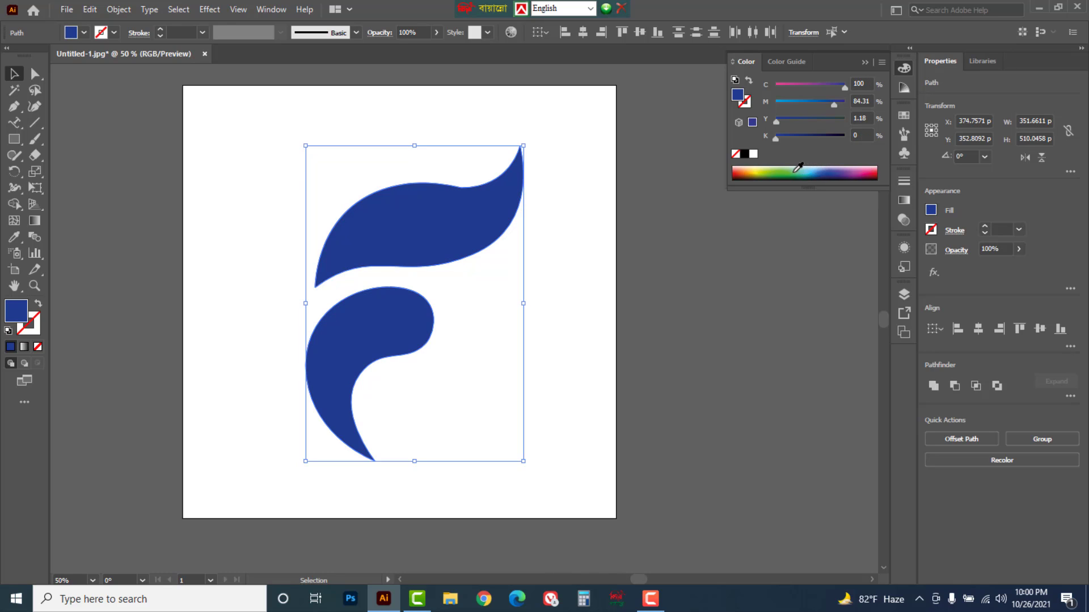
left_click(748, 169)
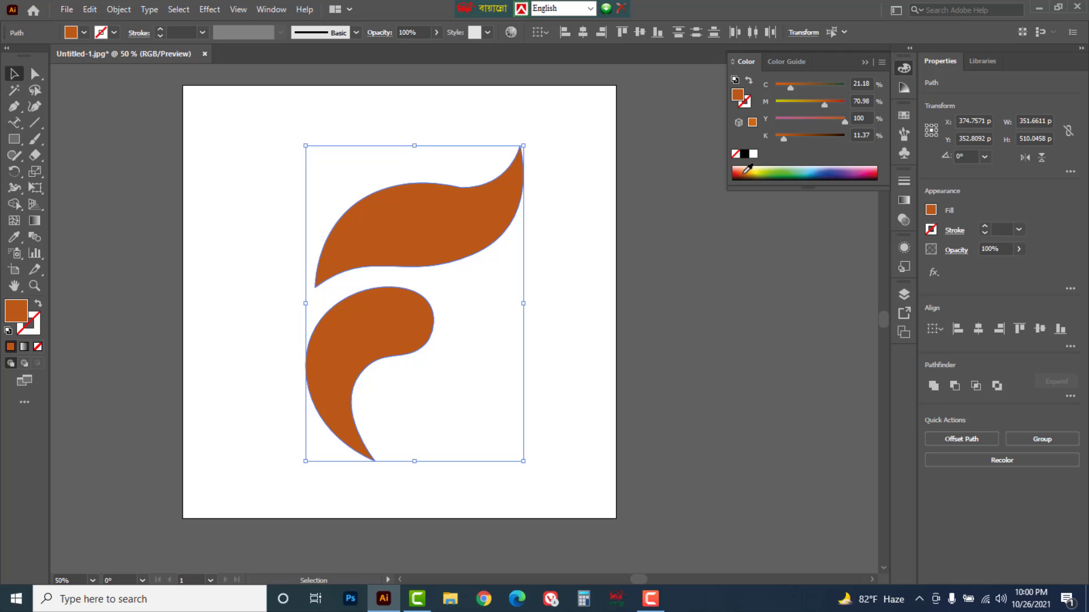
left_click(821, 169)
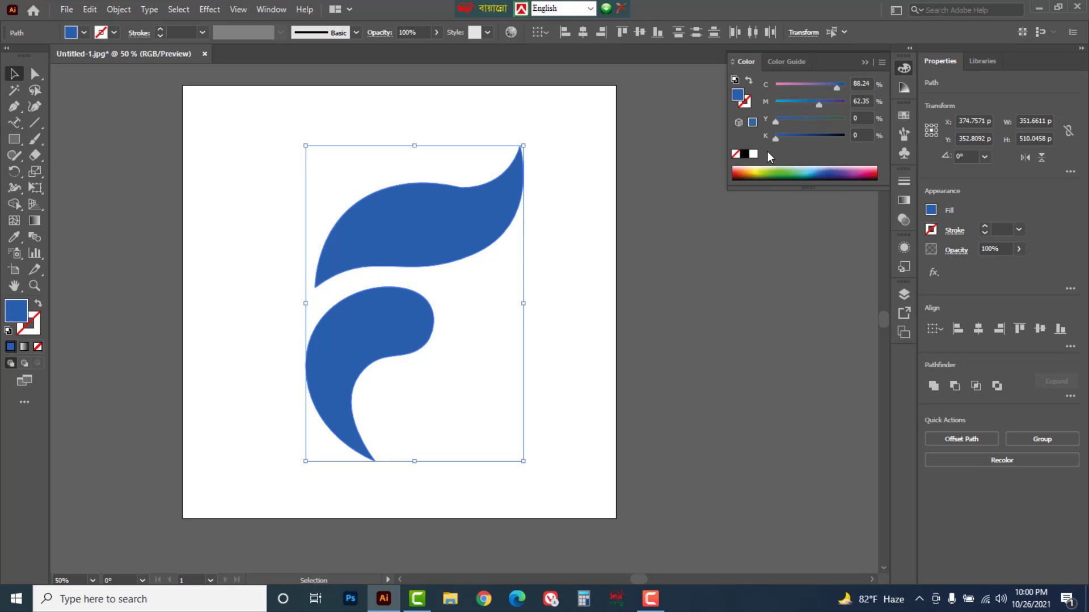
Step: Fill both shapes with dark red, about C 24, M 99, Y 97 and K 20
left_click(745, 173)
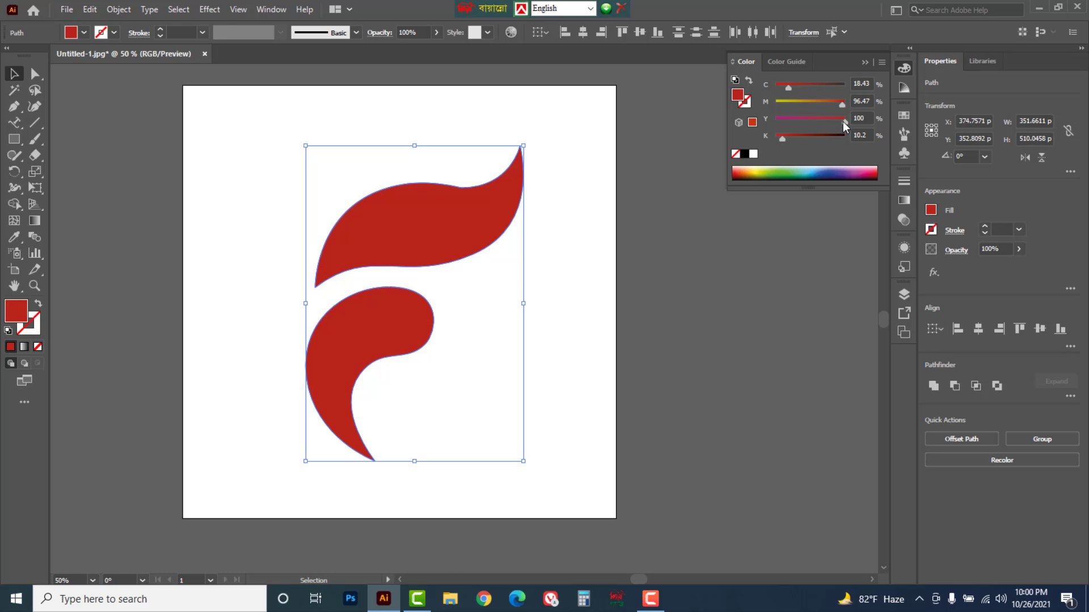
left_click_drag(839, 105, 846, 105)
left_click_drag(791, 85, 795, 88)
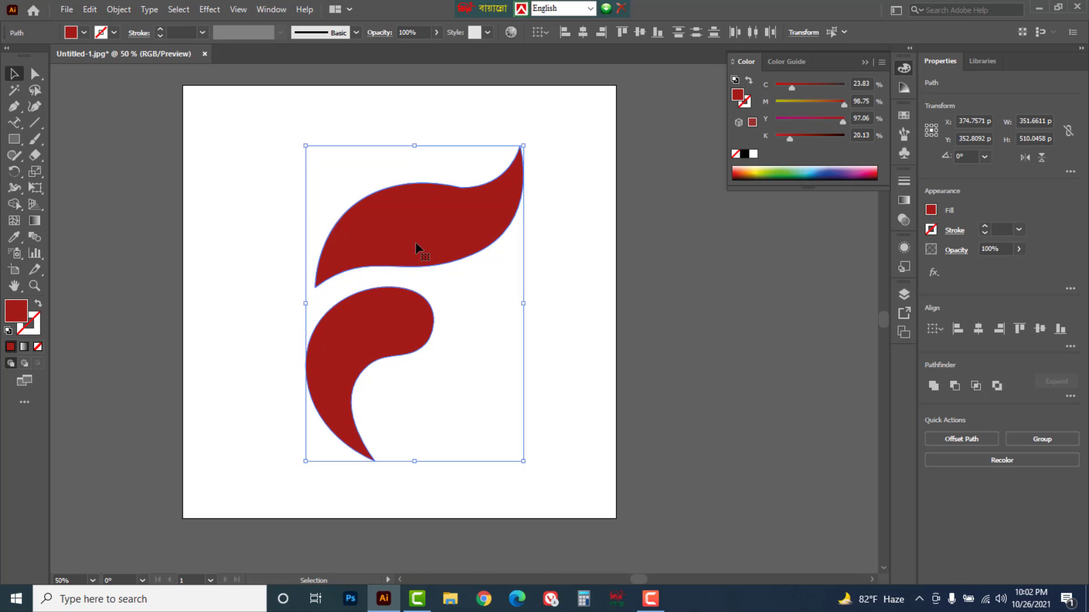
Step: Duplicate both shapes about 19 pt lower and darken the copies' fill by setting K to 100%
left_click_drag(401, 229, 400, 240)
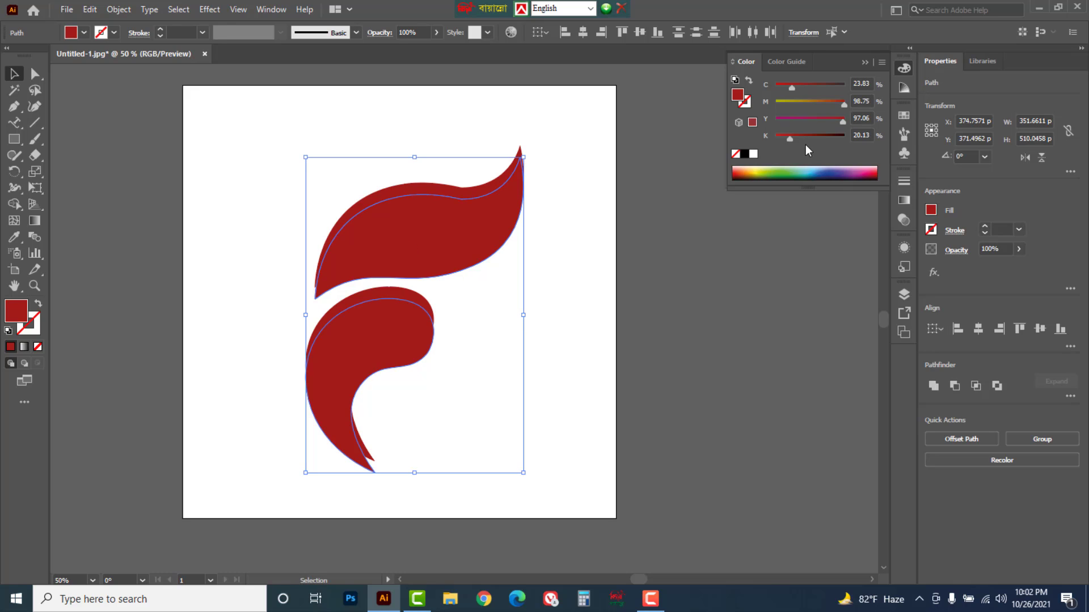
left_click_drag(789, 137, 849, 140)
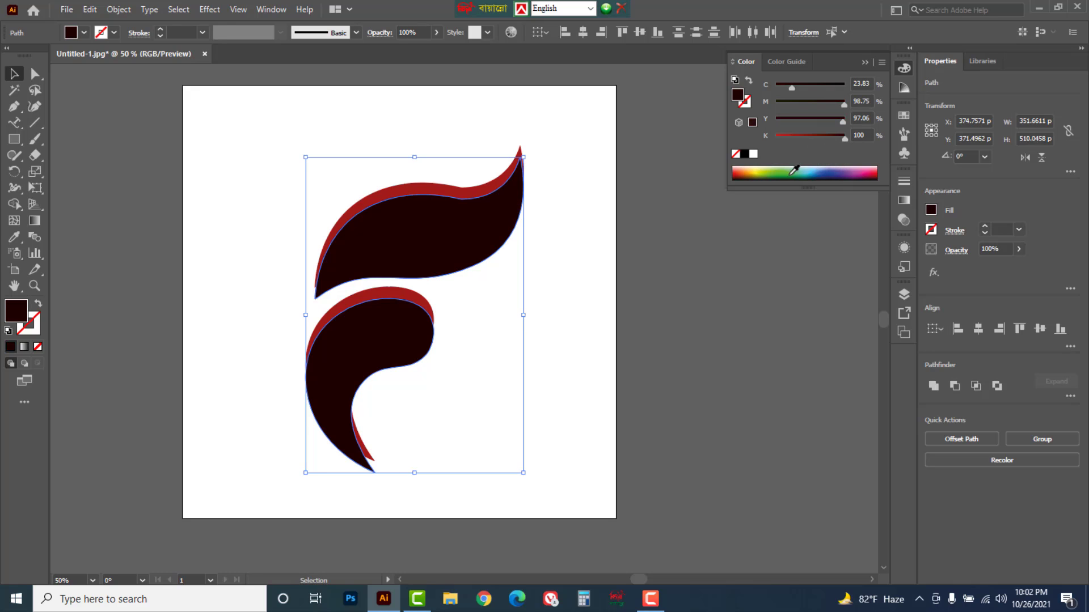
Step: Send the dark copies to the back and shorten them from their lower edge to about 491 pt high as a thin shadow
right_click(433, 224)
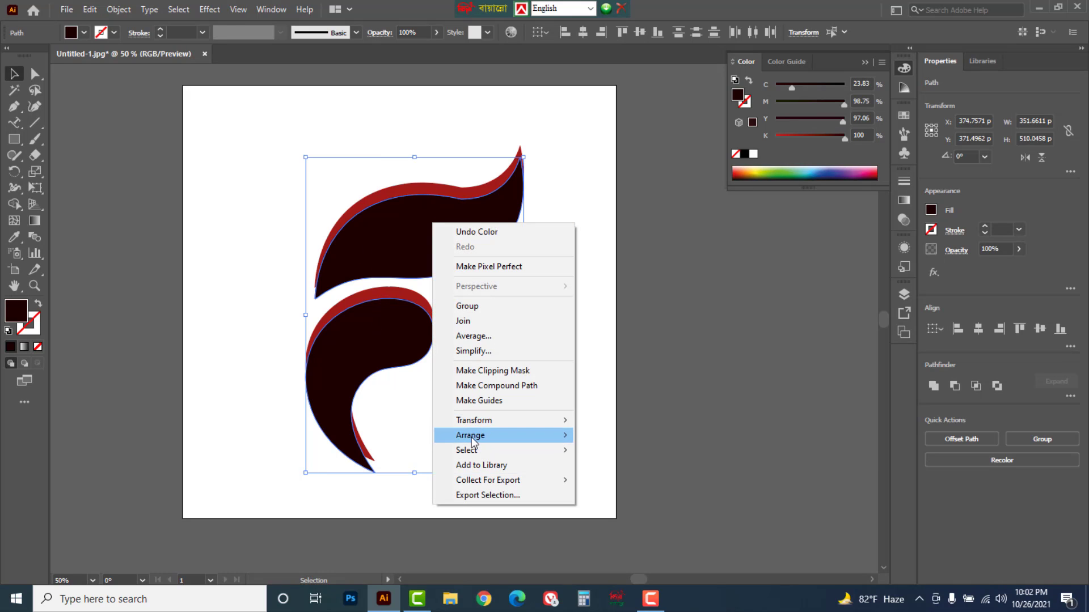
mouse_move(473, 441)
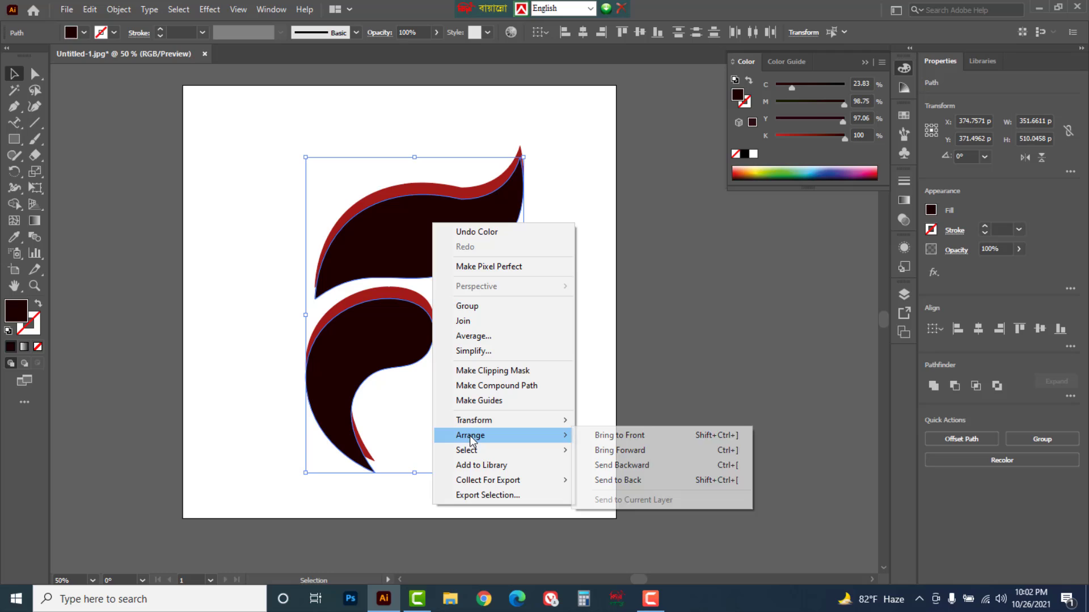
left_click(618, 481)
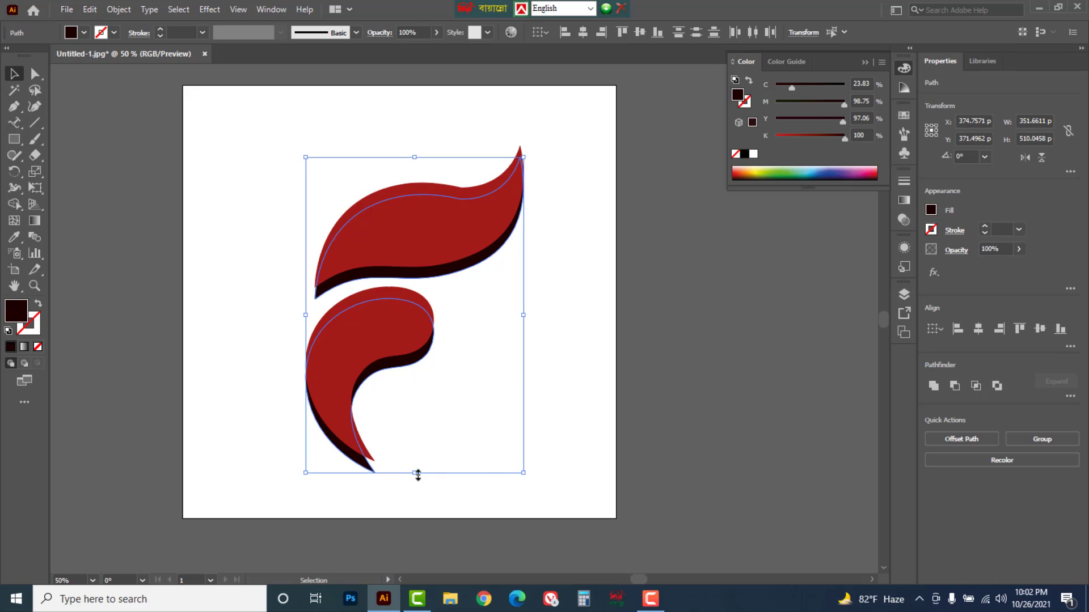
left_click_drag(417, 473, 417, 461)
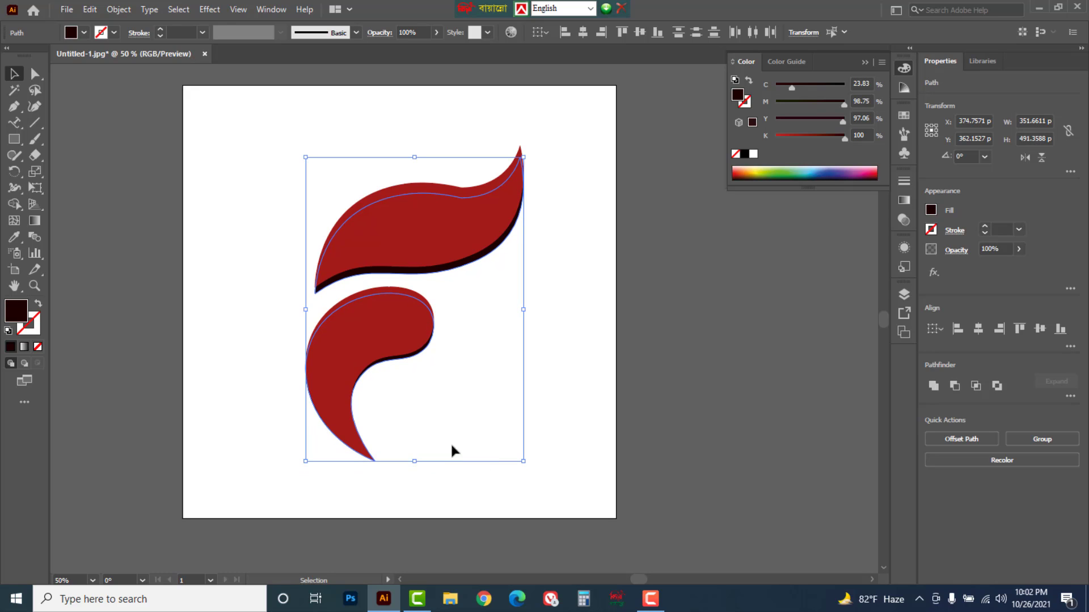
left_click(573, 323)
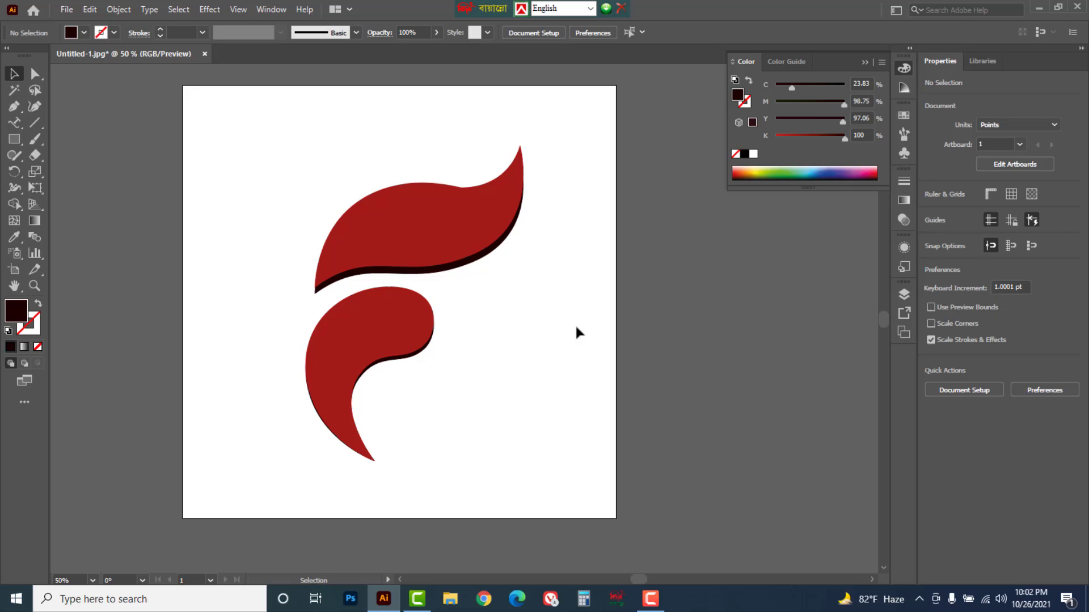
Step: Fill the front lower hooked shape with golden yellow: C 0, M 25, Y 100, K 0
left_click(374, 327)
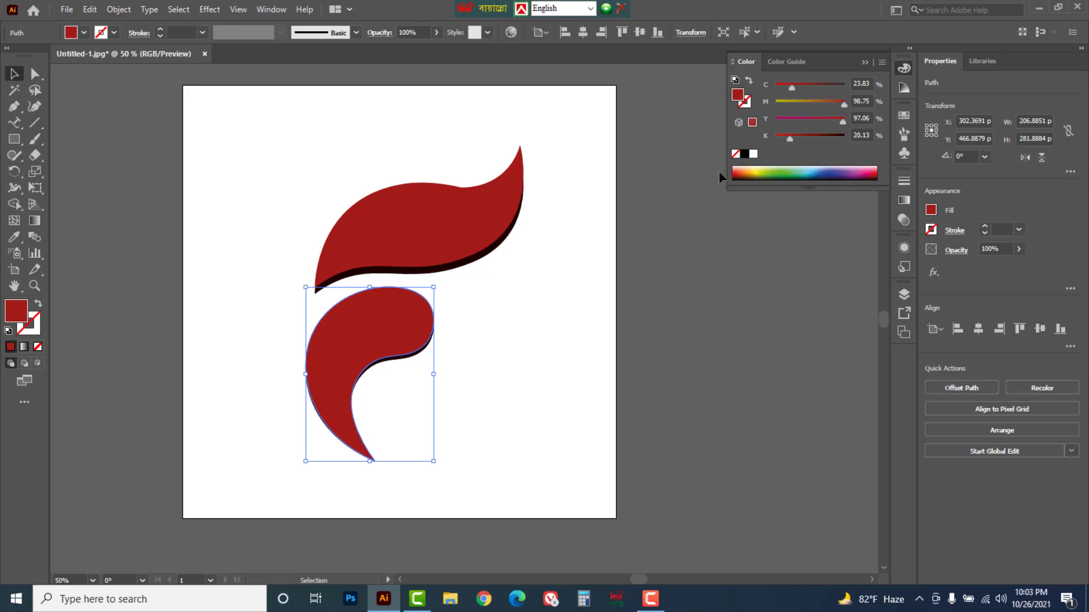
left_click_drag(843, 105, 773, 87)
left_click_drag(839, 122, 794, 105)
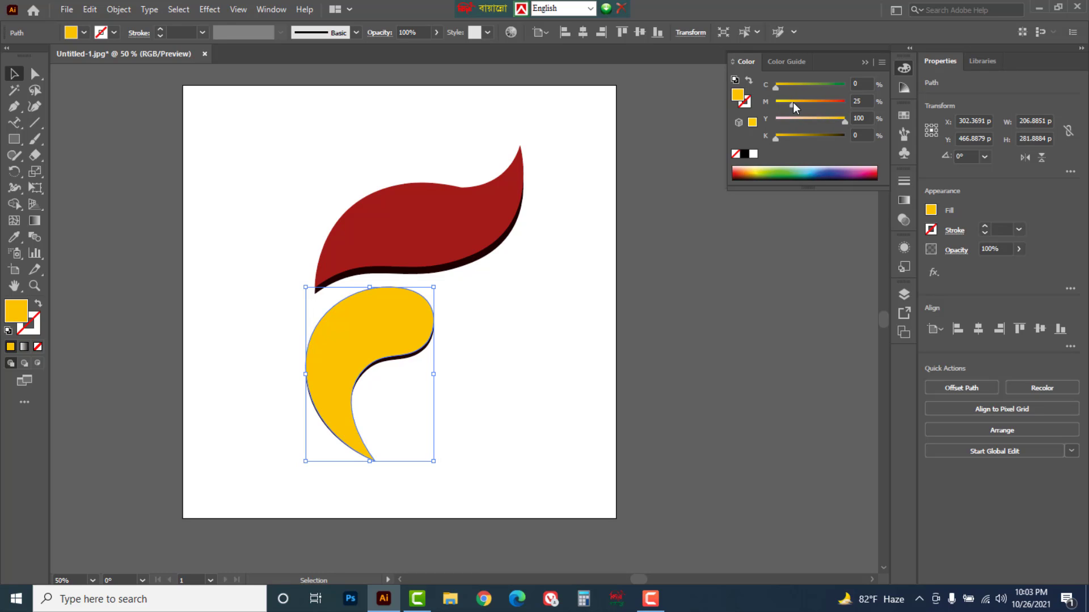
left_click(508, 312)
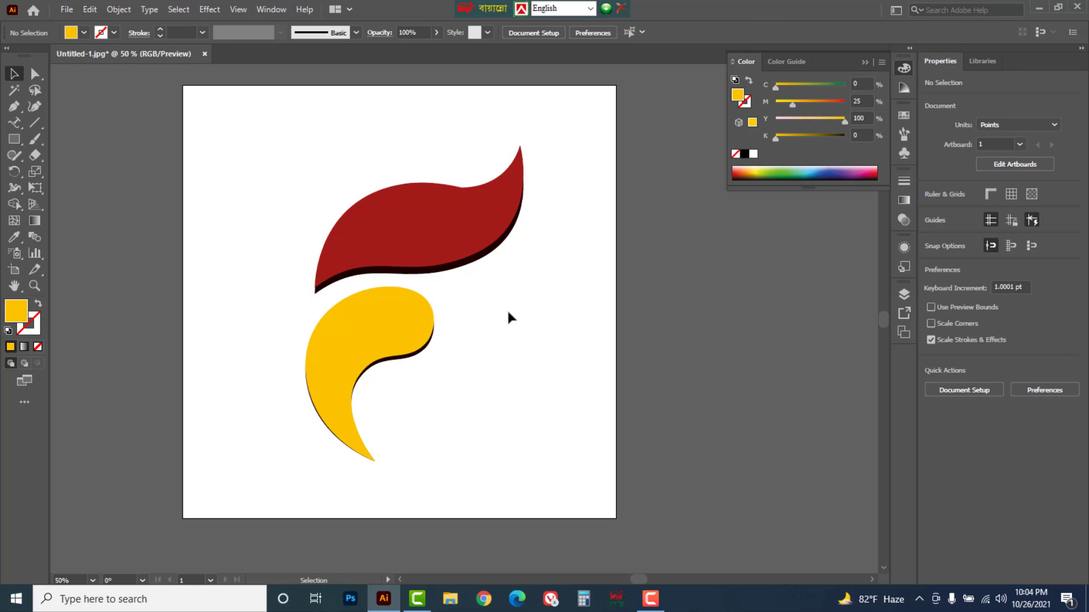